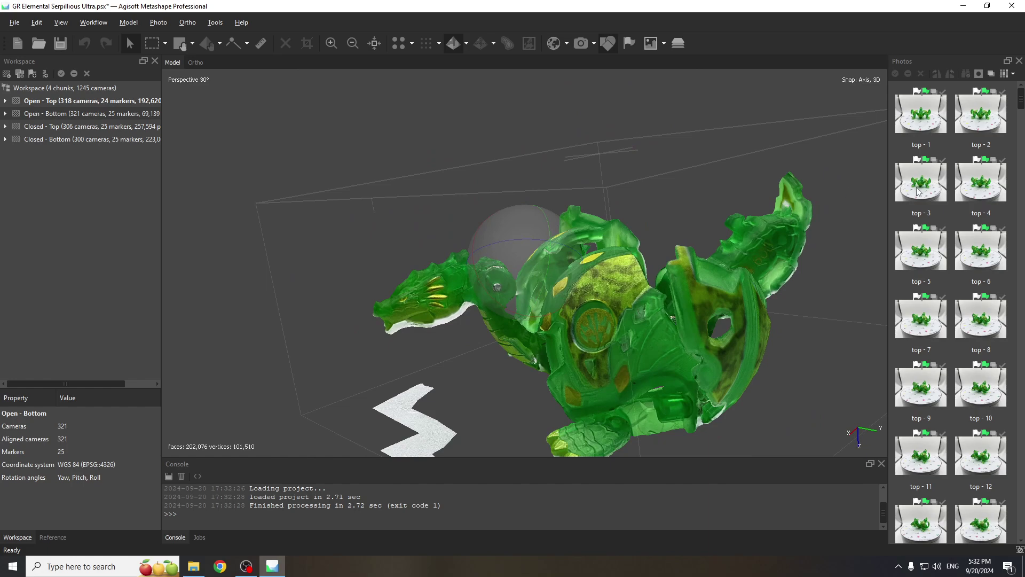
Step: Examine the Open - Bottom chunk's model from several angles, beginning from the viewpoint of photo bottom - 3
right_click(923, 185)
key("Escape")
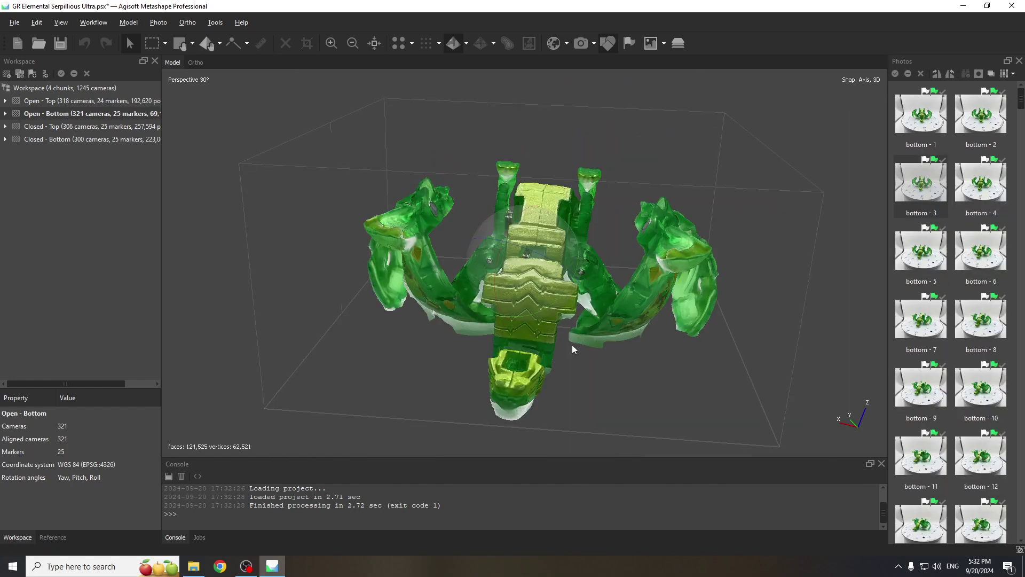
left_click_drag(573, 349, 522, 245)
scroll(480, 307, "up", 3)
left_click_drag(568, 292, 535, 329)
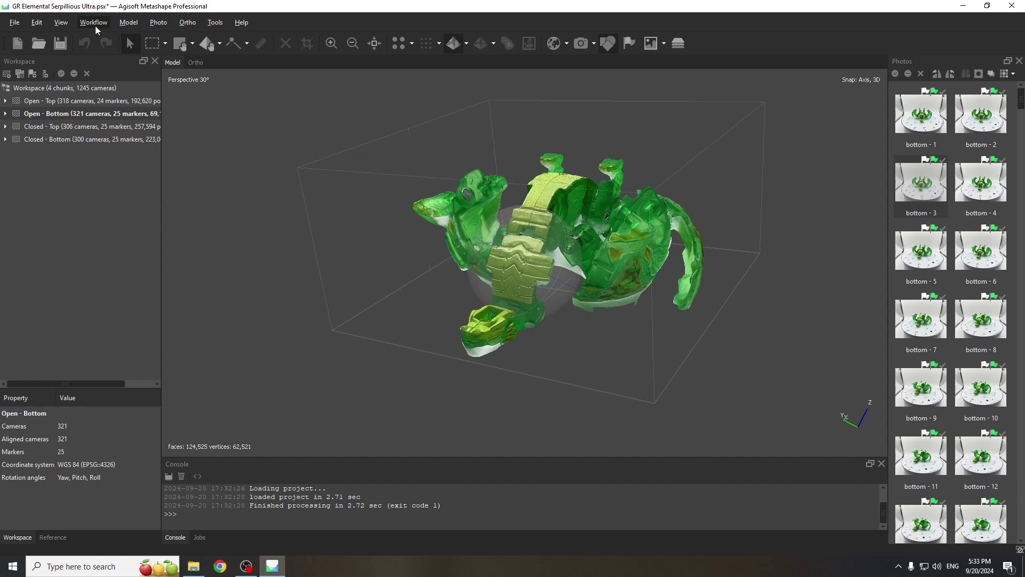
mouse_move(538, 252)
left_mouse_down()
mouse_move(493, 253)
mouse_move(472, 293)
mouse_move(538, 260)
left_mouse_up()
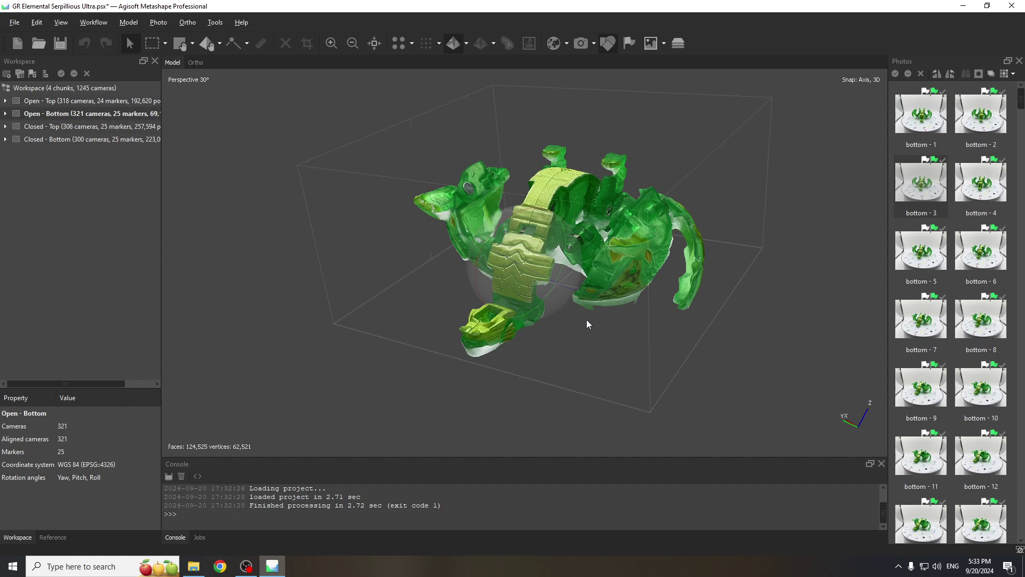
left_click_drag(586, 319, 470, 274)
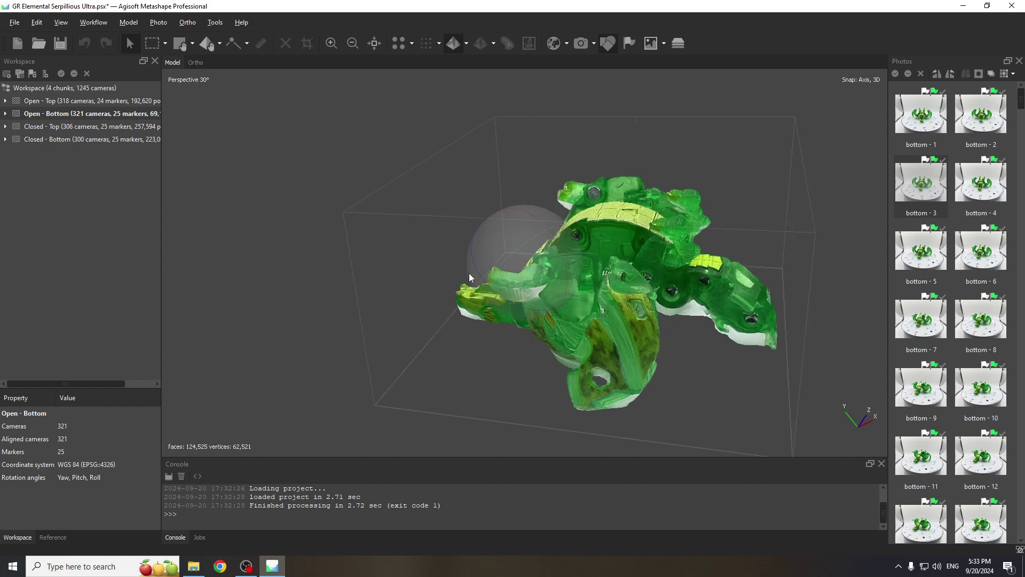
left_click_drag(556, 293, 504, 287)
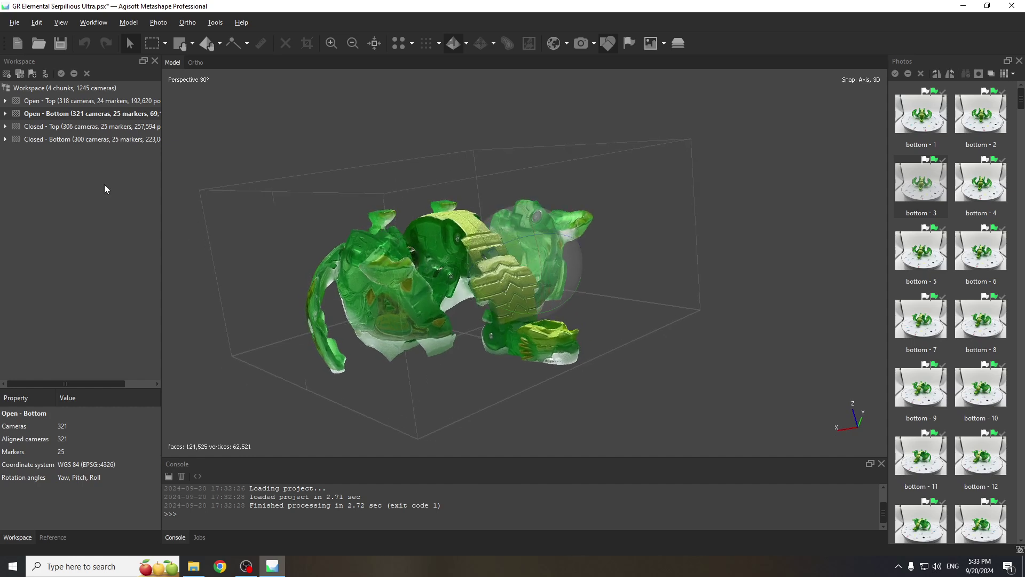
Step: Activate the Open - Top chunk, look at its model from photo top - 3, and show the markers
double_click(75, 101)
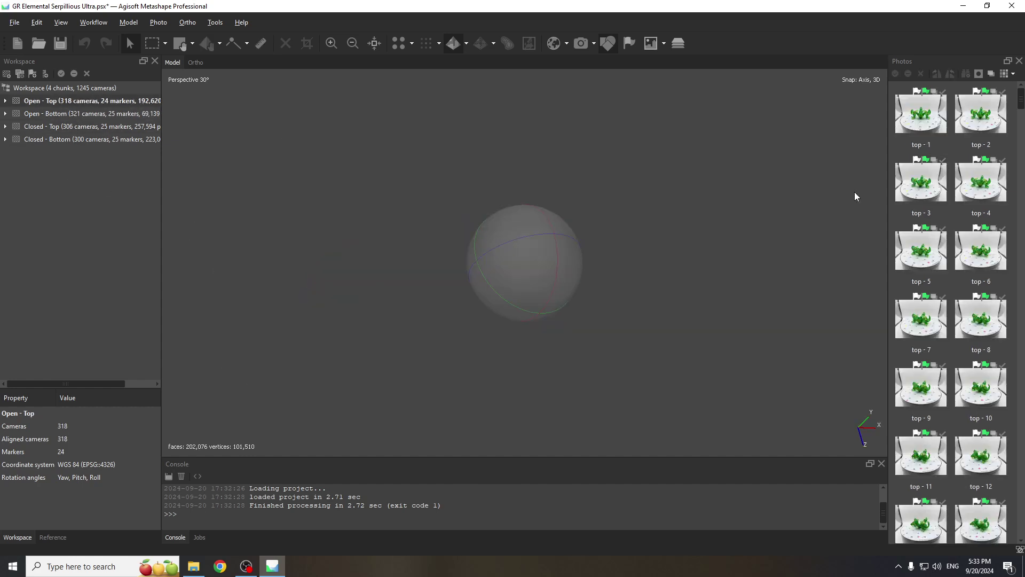
right_click(896, 175)
left_click(929, 208)
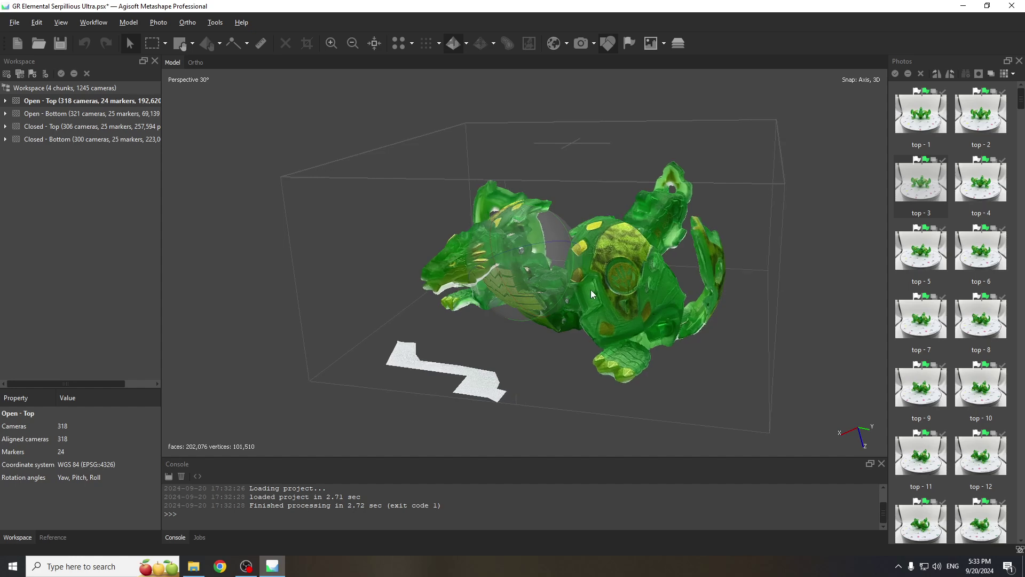
mouse_move(591, 290)
left_mouse_down()
mouse_move(671, 283)
mouse_move(537, 275)
mouse_move(574, 271)
mouse_move(502, 281)
mouse_move(518, 262)
mouse_move(551, 267)
mouse_move(512, 258)
mouse_move(510, 234)
mouse_move(559, 238)
mouse_move(550, 270)
mouse_move(526, 264)
mouse_move(527, 283)
mouse_move(539, 283)
mouse_move(519, 280)
mouse_move(528, 272)
mouse_move(518, 245)
mouse_move(489, 248)
left_mouse_up()
scroll(539, 269, "up", 6)
left_click(625, 47)
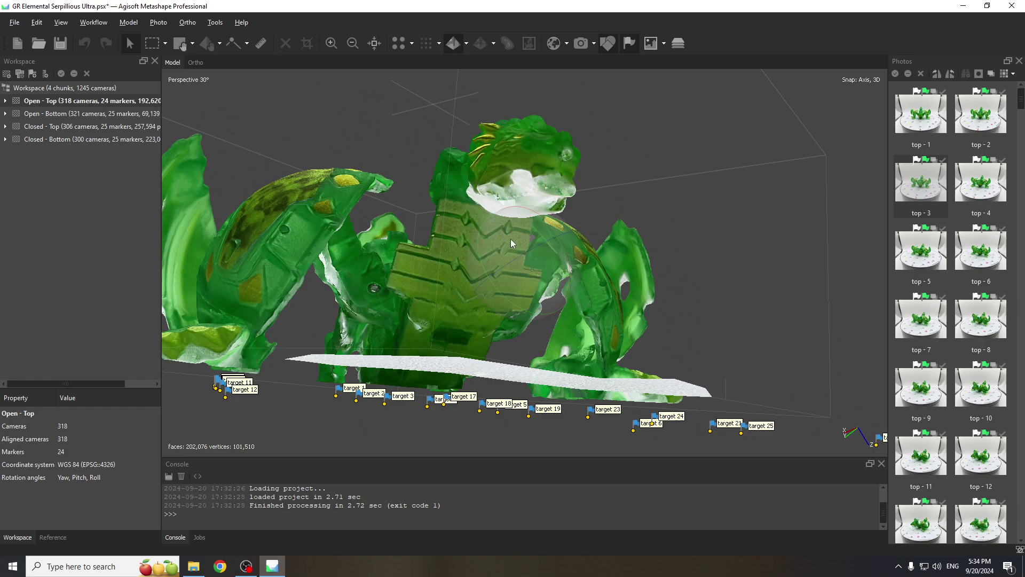
Step: Place a trial marker at the tip of the chest's V-shaped groove nearest the head, and remove it
scroll(511, 238, "up", 6)
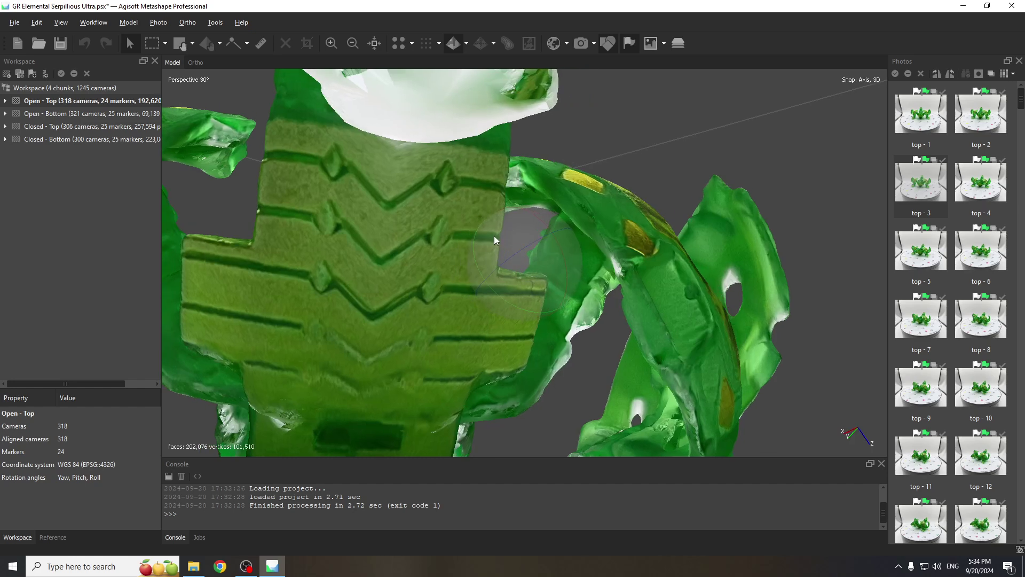
right_click(387, 201)
left_click(403, 227)
left_click(387, 201)
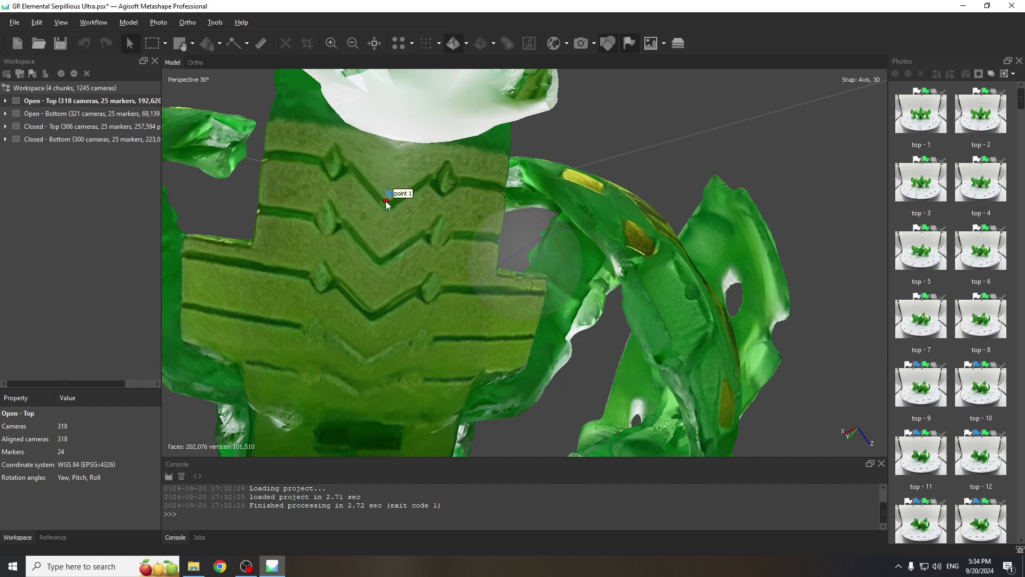
right_click(387, 204)
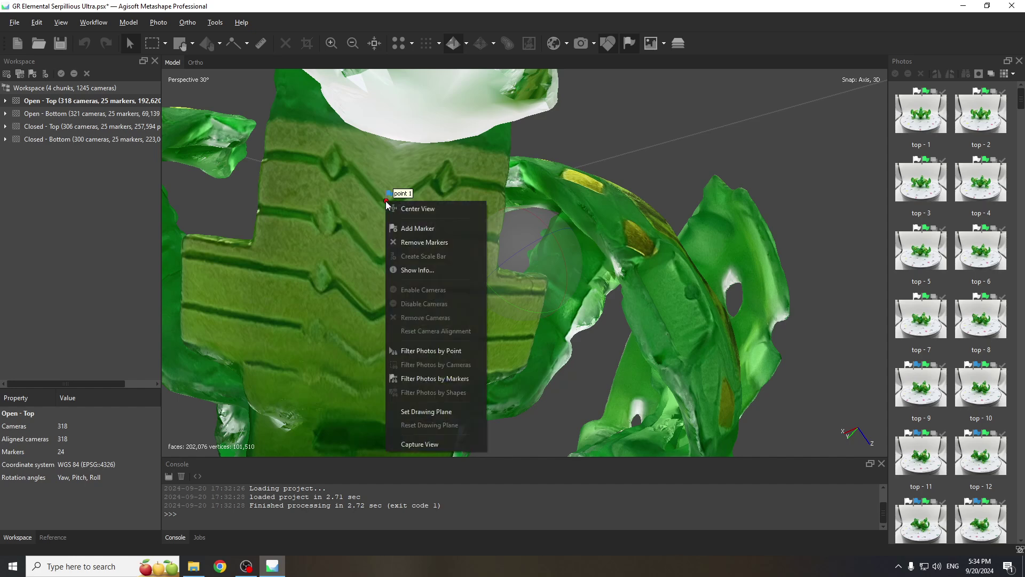
left_click(419, 242)
left_click(493, 288)
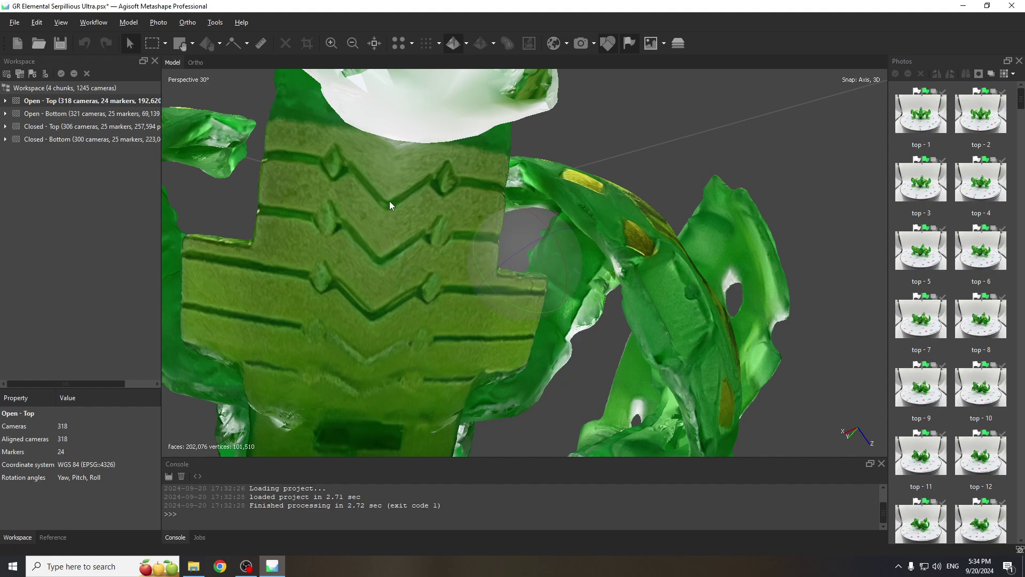
Step: Retry the marker at the same groove tip from a closer view, and remove it again
scroll(385, 204, "up", 2)
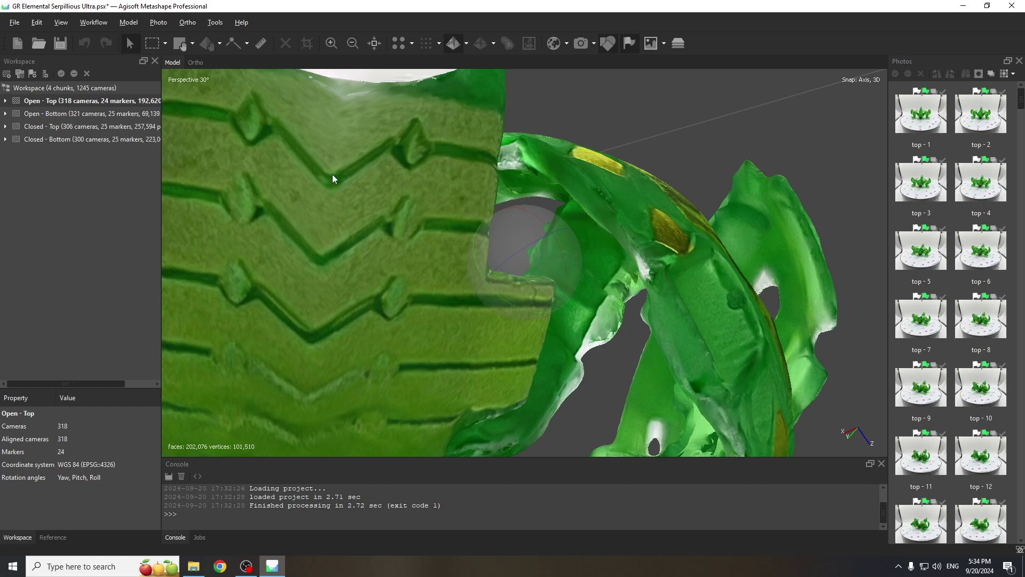
right_click(332, 174)
left_click(387, 201)
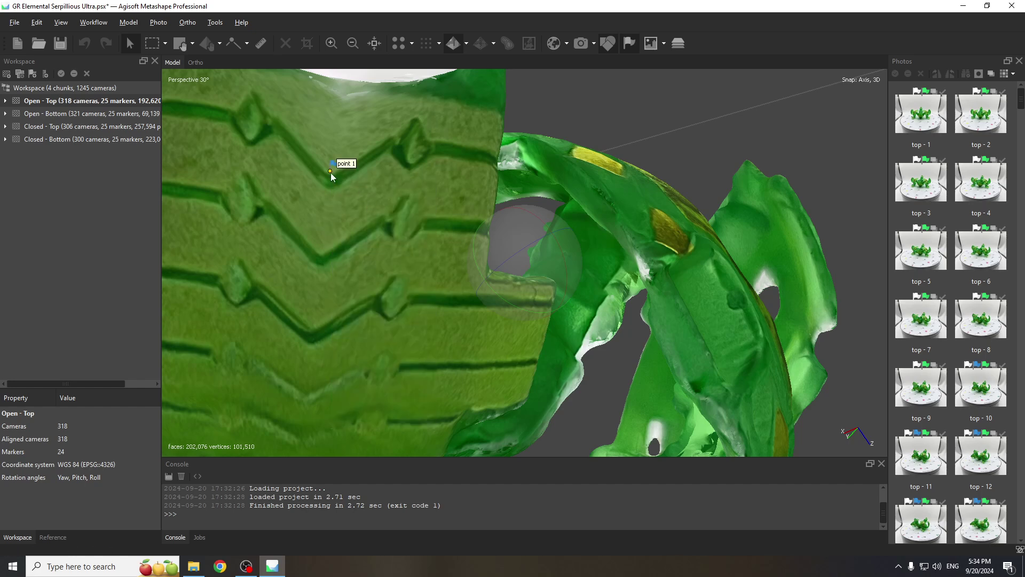
right_click(332, 172)
left_click(361, 213)
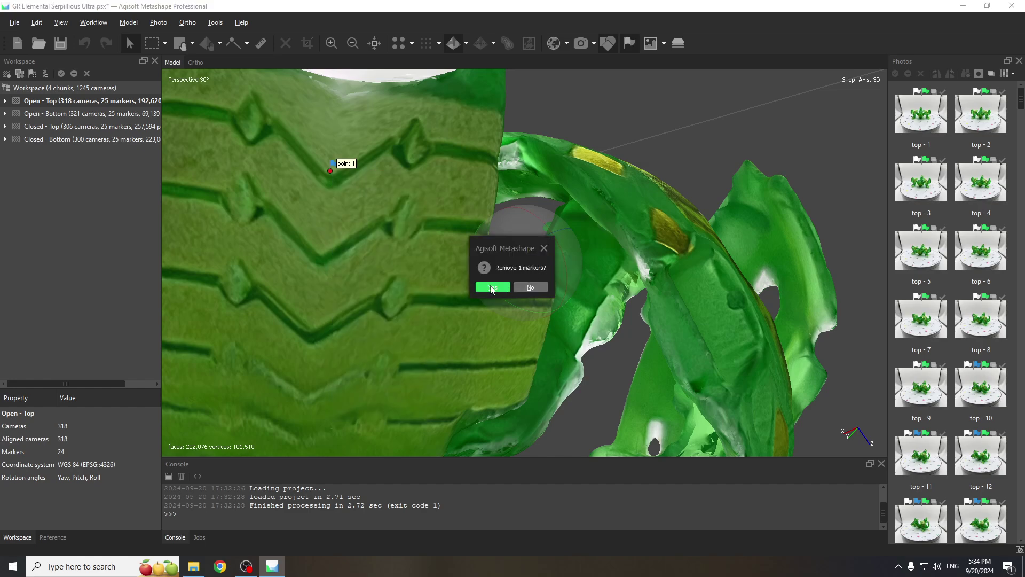
left_click(492, 288)
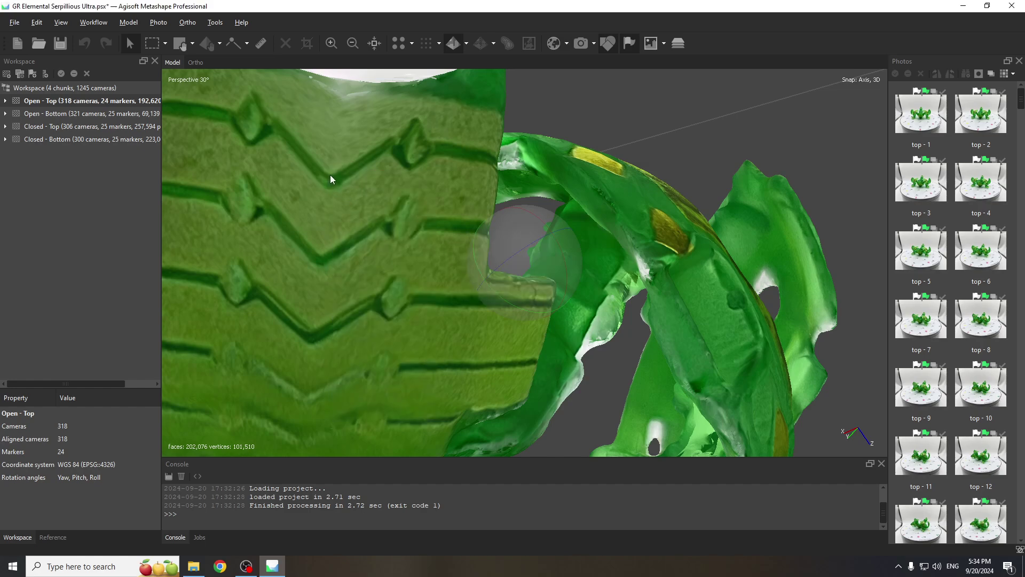
Step: Add a marker to the Open - Top model at the tip of the chest's V-shaped groove nearest the head
right_click(331, 174)
left_click(353, 200)
scroll(331, 187, "down", 4)
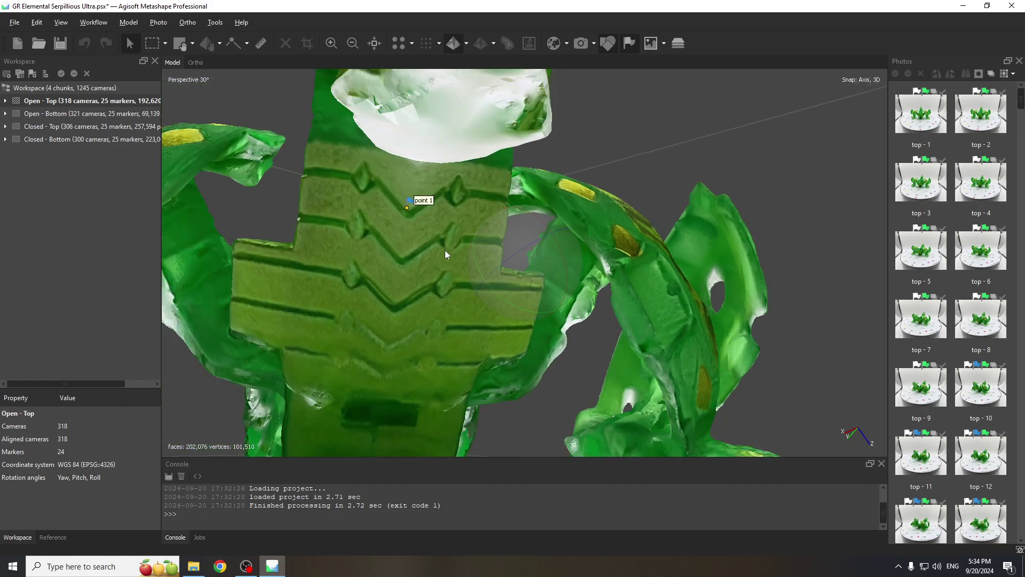
Step: In the Open - Bottom chunk, add the matching marker at the tip of the chest's V-shaped groove nearest the head
double_click(80, 114)
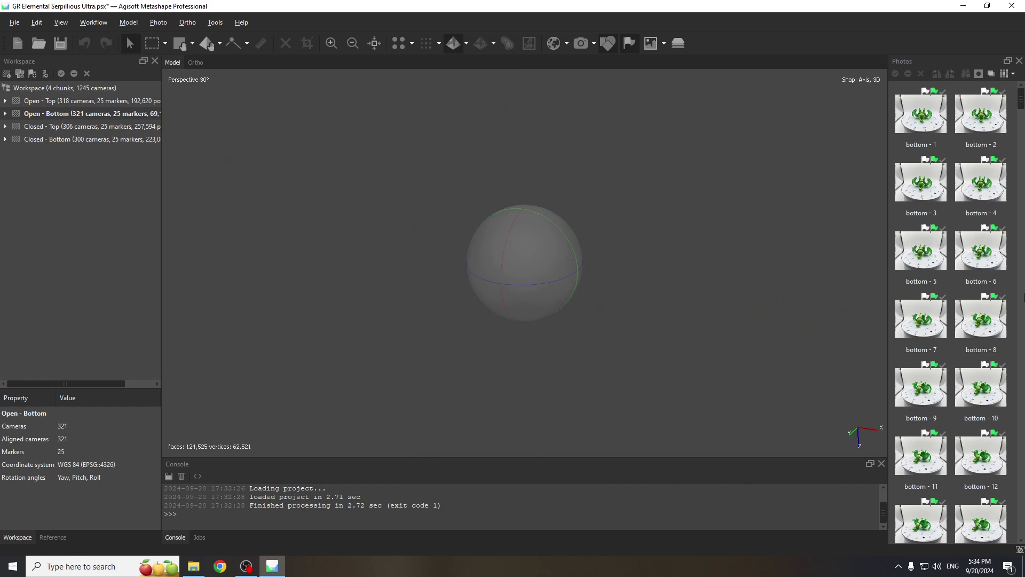
right_click(915, 188)
left_click(940, 222)
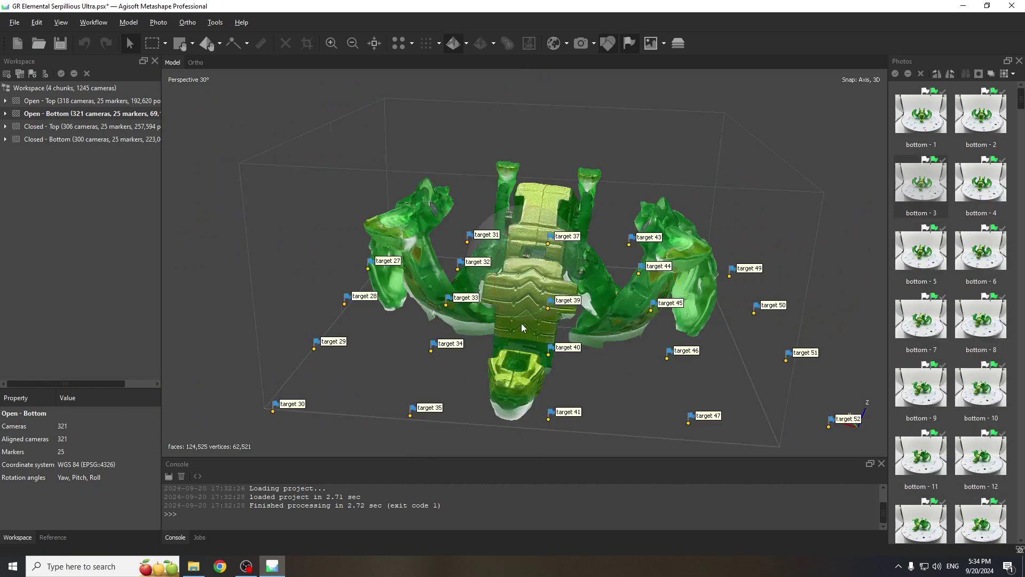
scroll(522, 326, "up", 6)
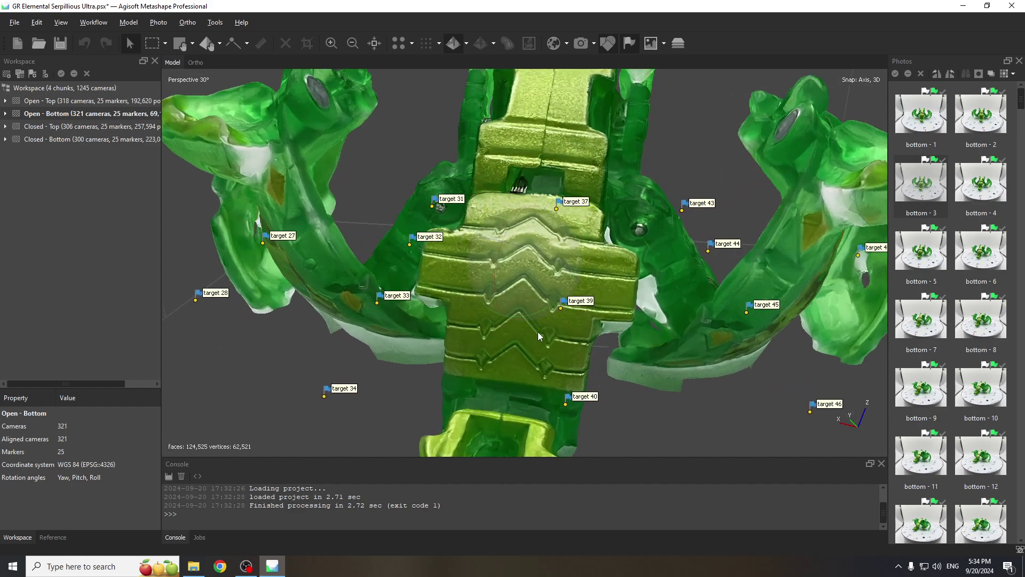
scroll(537, 332, "up", 2)
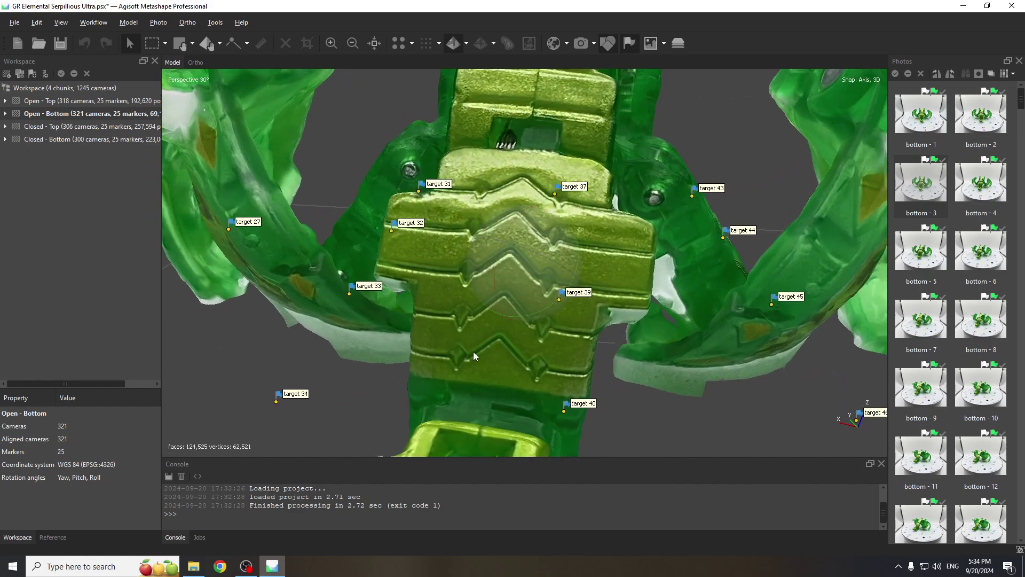
scroll(491, 347, "up", 3)
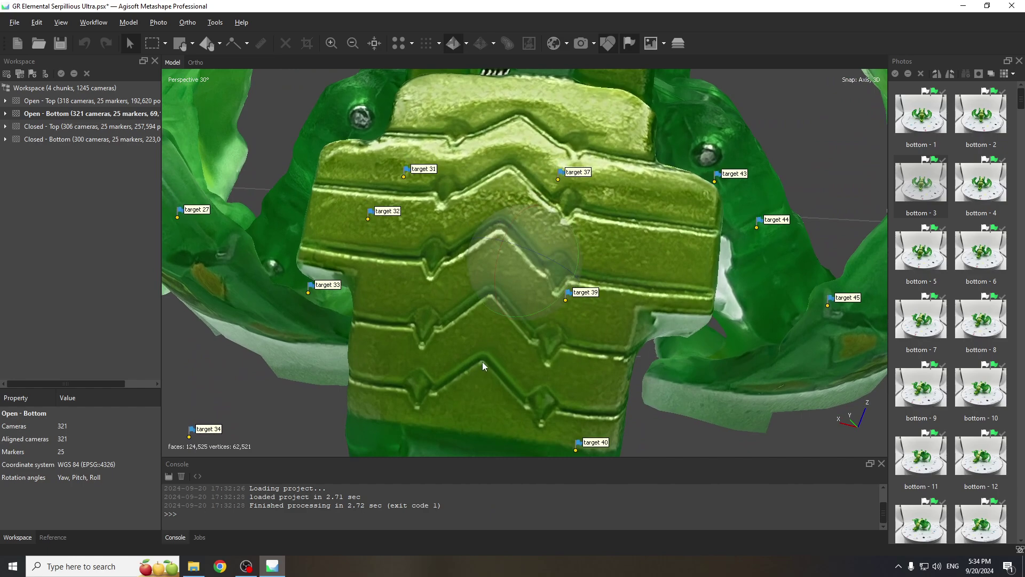
right_click(482, 361)
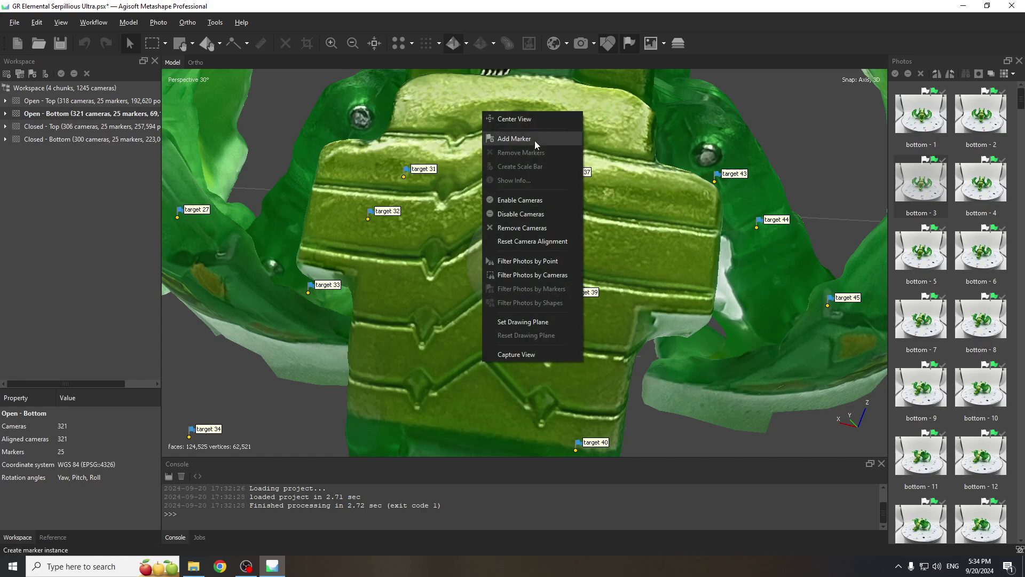
left_click(534, 140)
Step: Add a second marker to the Open - Bottom model at the upper tip of the almond-shaped orange patch on the side shell
scroll(525, 287, "down", 6)
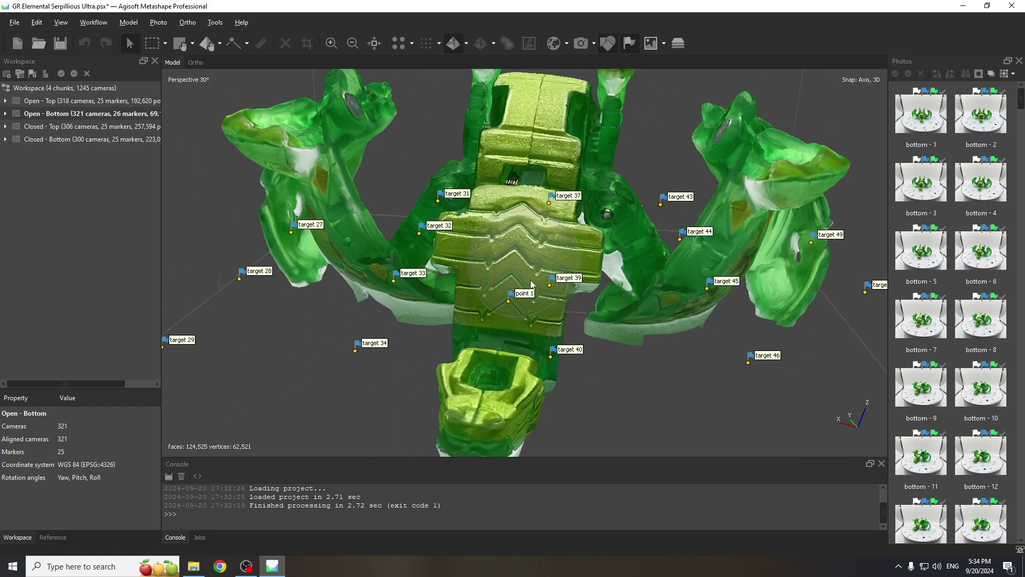
left_click_drag(541, 277, 502, 248)
scroll(524, 275, "up", 8)
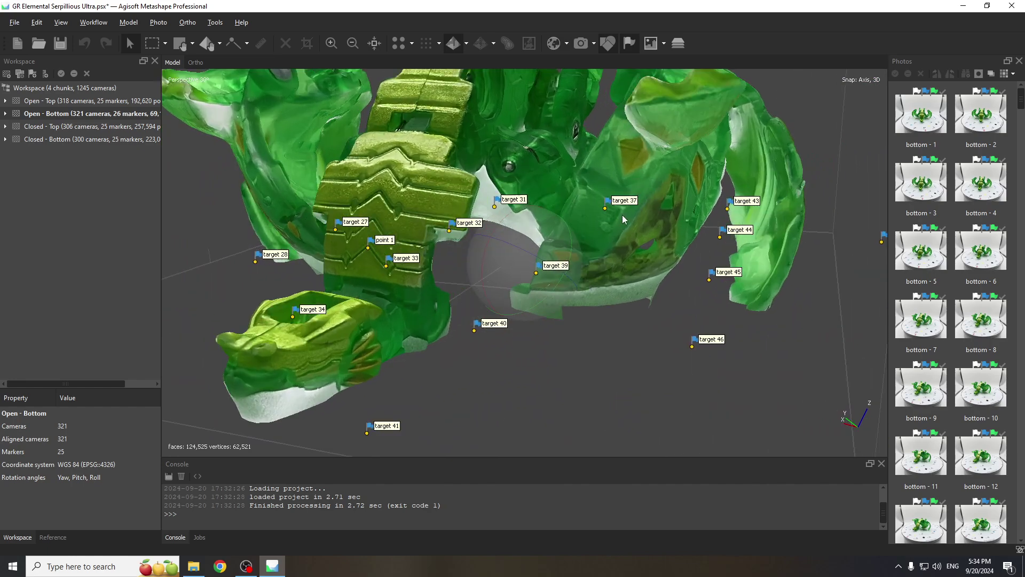
scroll(577, 208, "up", 2)
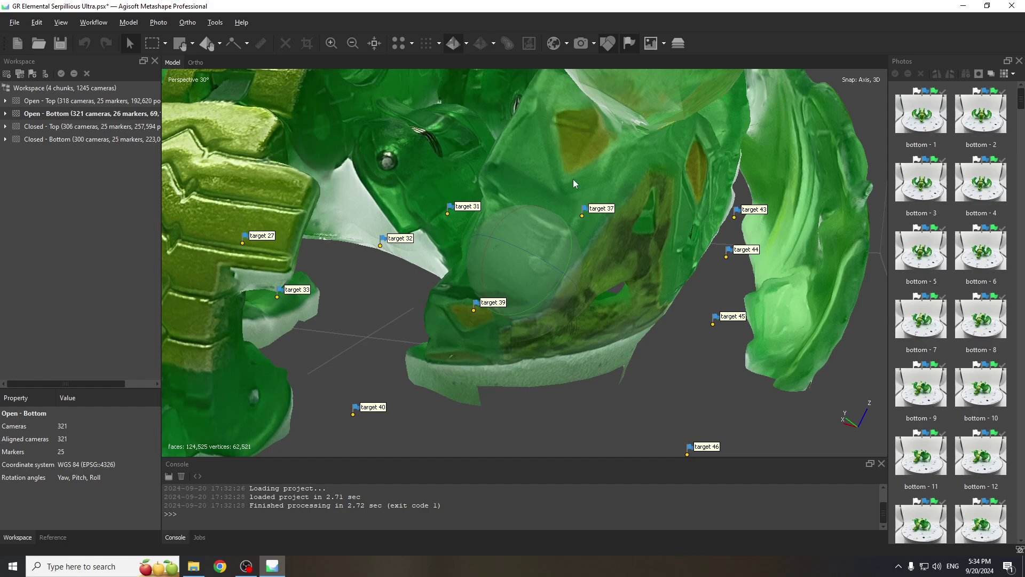
scroll(574, 184, "down", 4)
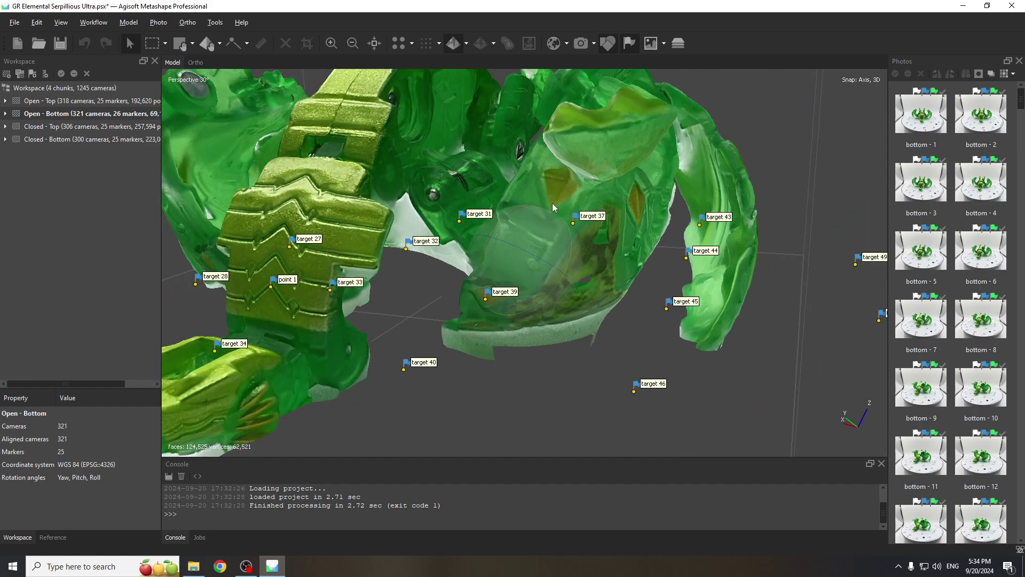
scroll(552, 205, "down", 3)
left_click_drag(549, 236, 633, 226)
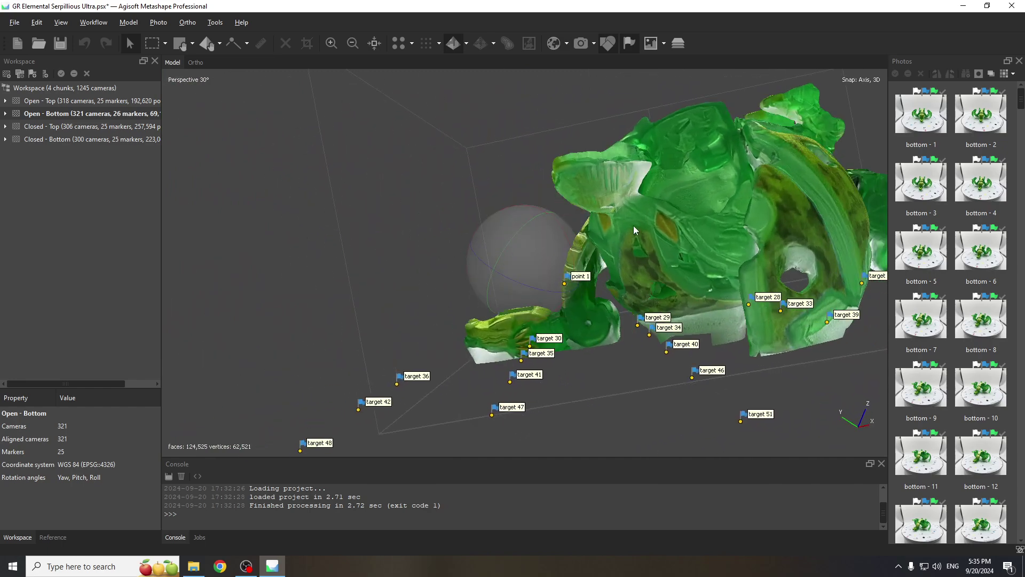
scroll(663, 230, "up", 5)
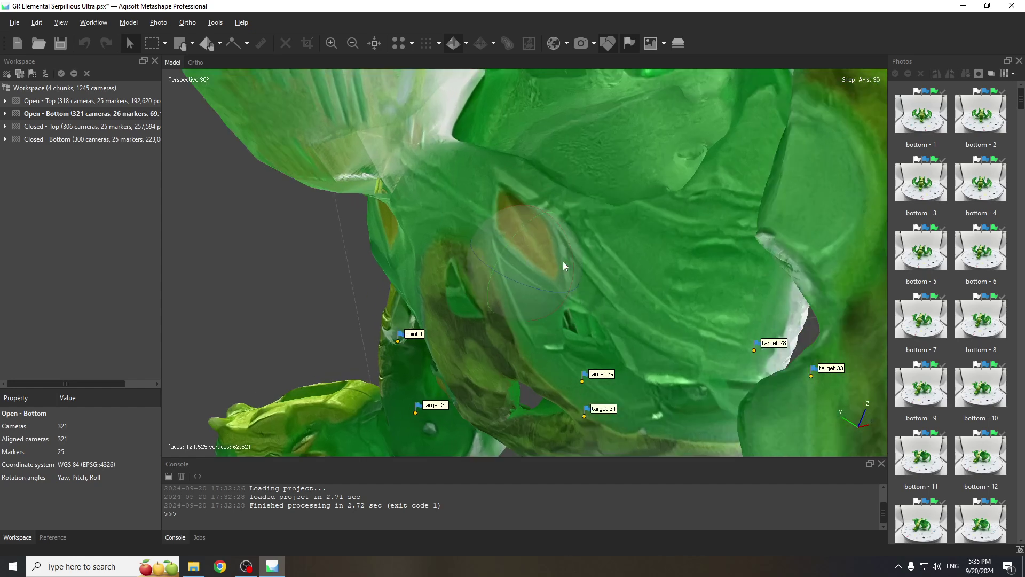
left_click_drag(661, 208, 644, 237)
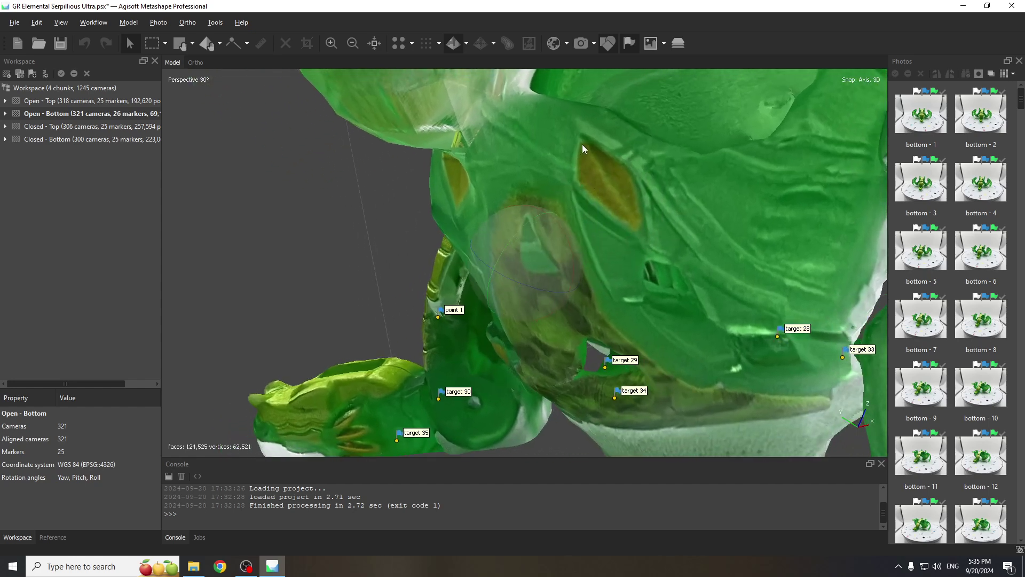
left_click_drag(581, 145, 612, 118)
right_click(608, 107)
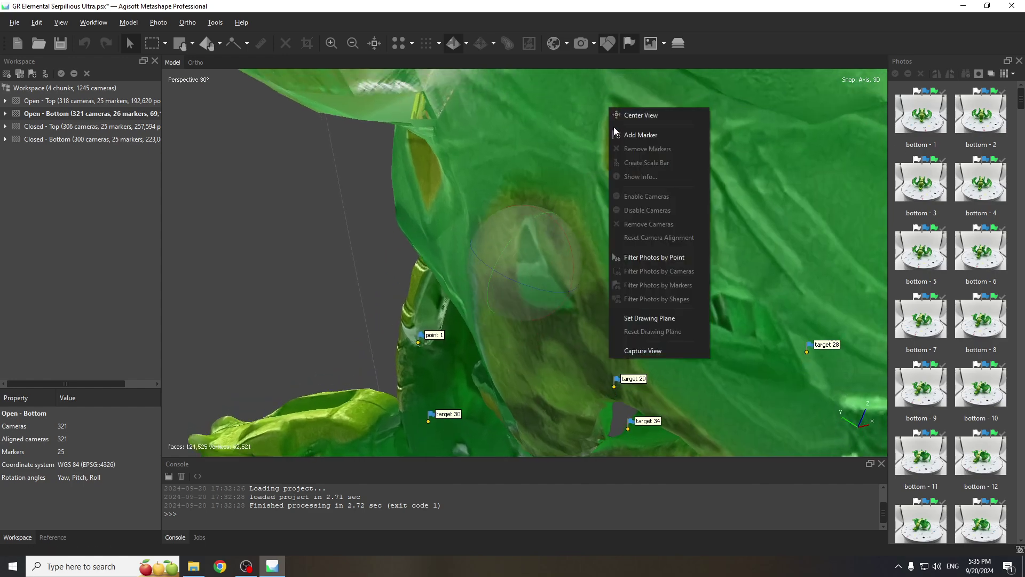
left_click(613, 135)
Step: Recheck where the second marker sits on the Open - Bottom model by viewing it from other angles
double_click(96, 101)
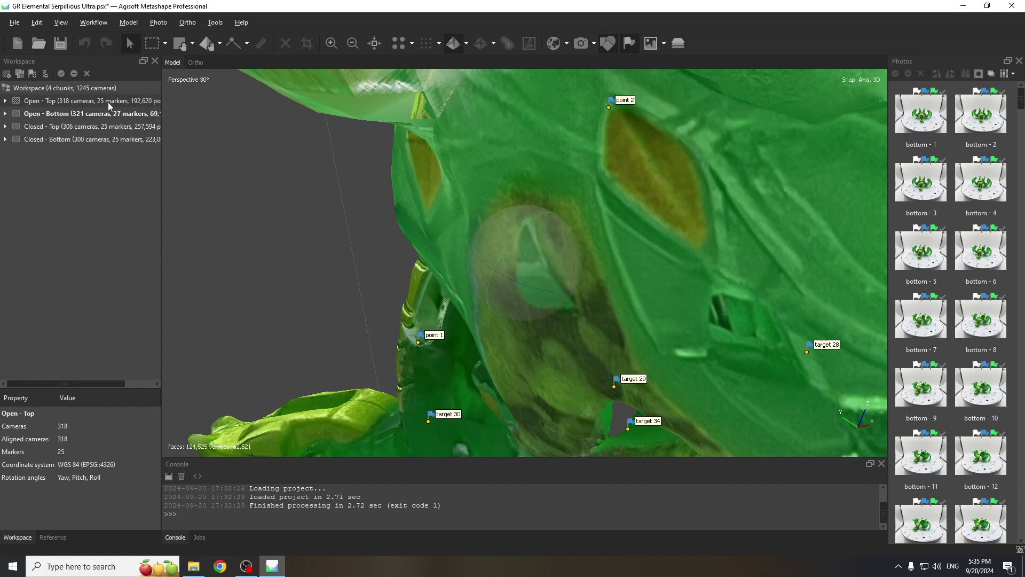
right_click(927, 190)
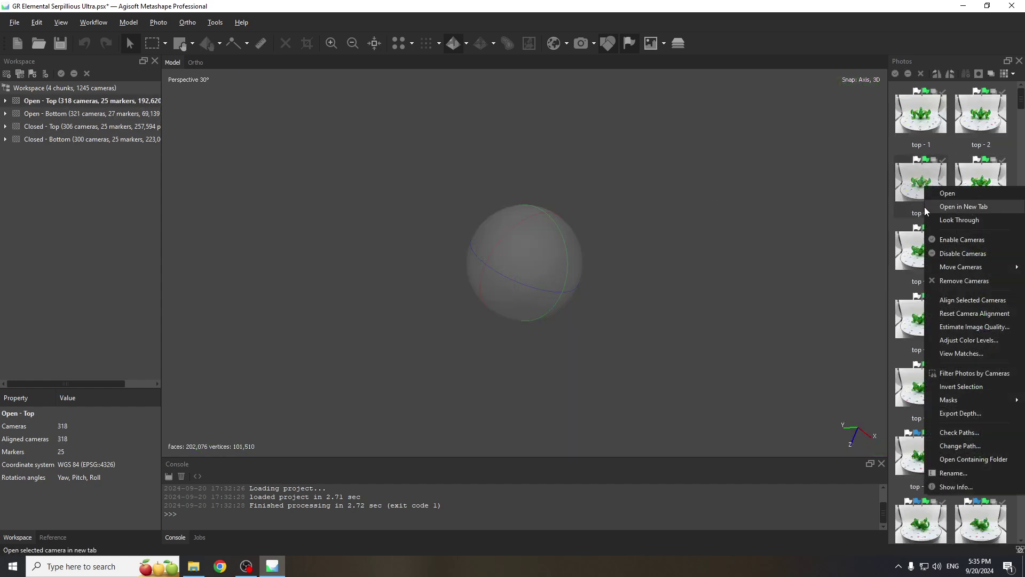
double_click(77, 114)
left_click_drag(641, 203, 465, 249)
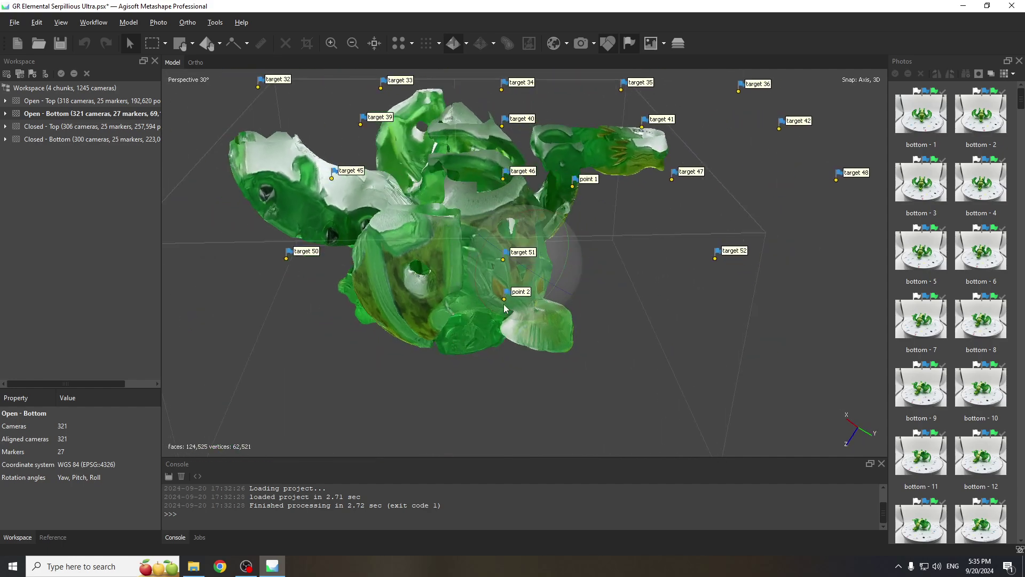
left_click_drag(505, 308, 236, 188)
Step: In the Open - Top chunk, add the matching second marker at the lower tip of the almond-shaped orange patch on the side shell
double_click(53, 101)
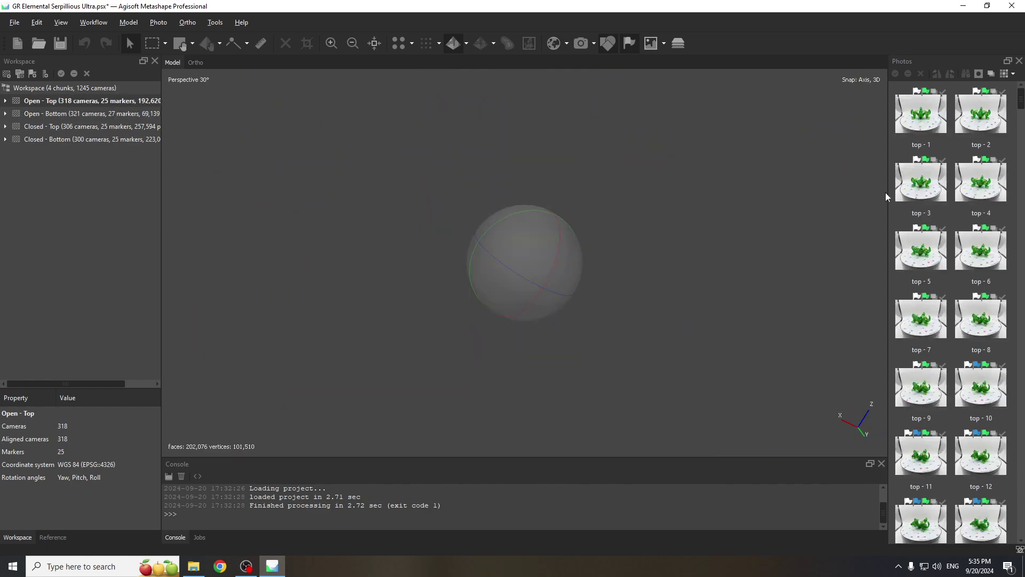
right_click(928, 188)
left_click(827, 271)
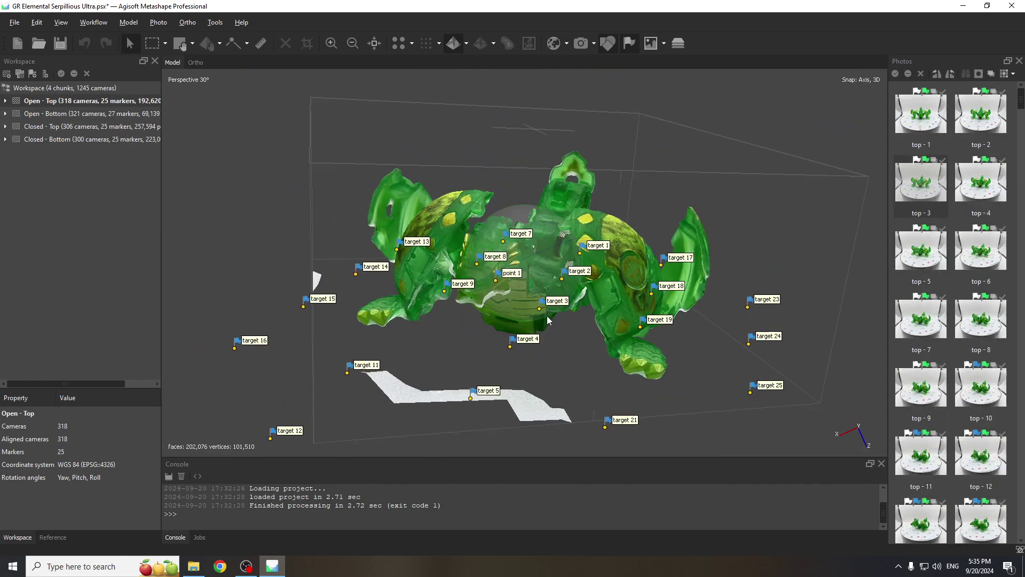
left_click_drag(547, 316, 486, 179)
scroll(454, 286, "up", 5)
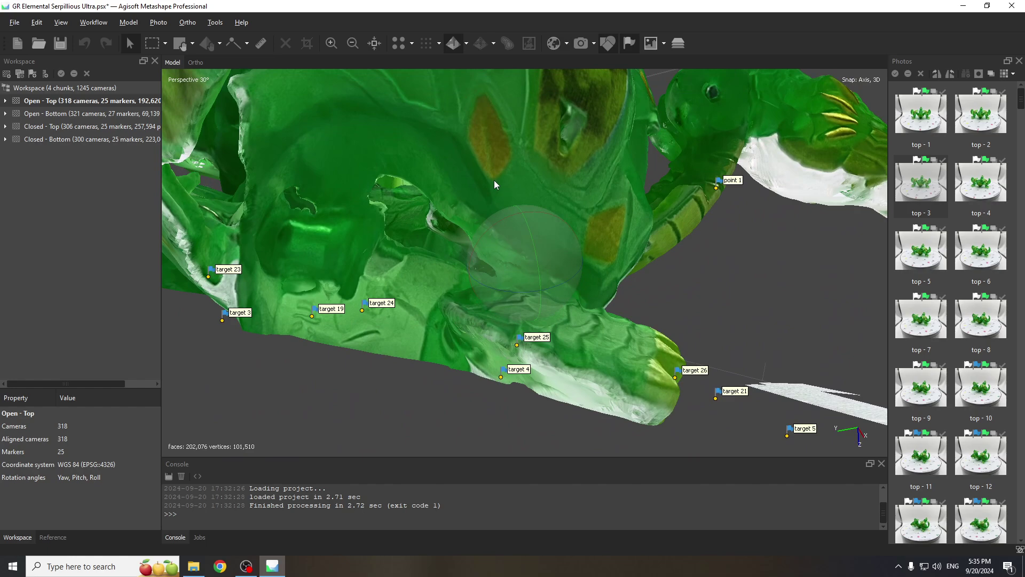
right_click(495, 178)
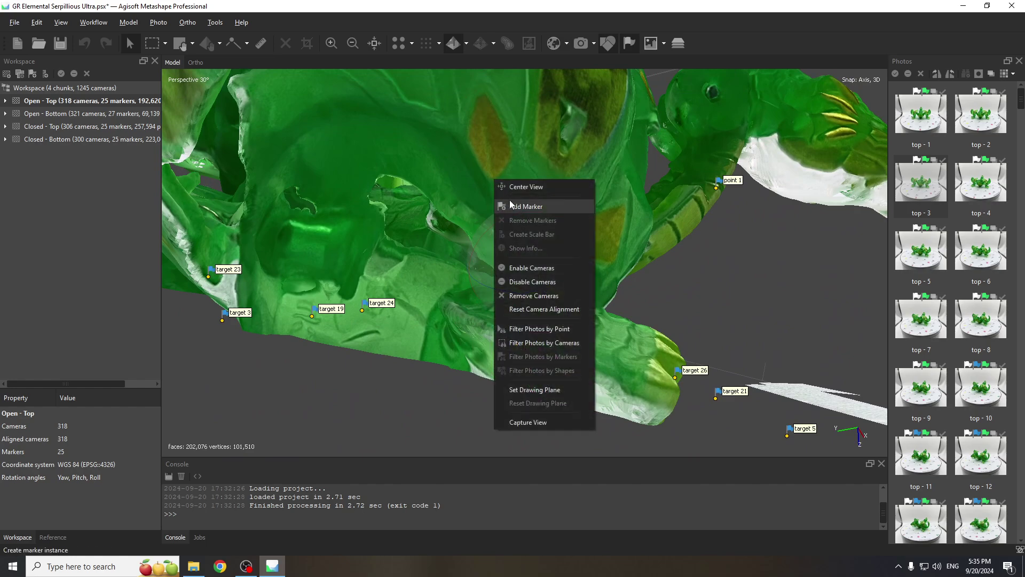
left_click(510, 201)
Step: Add a third marker to the Open - Top model at the upper edge of the first digit in the B 600 print
left_click_drag(510, 201, 521, 278)
scroll(556, 278, "down", 3)
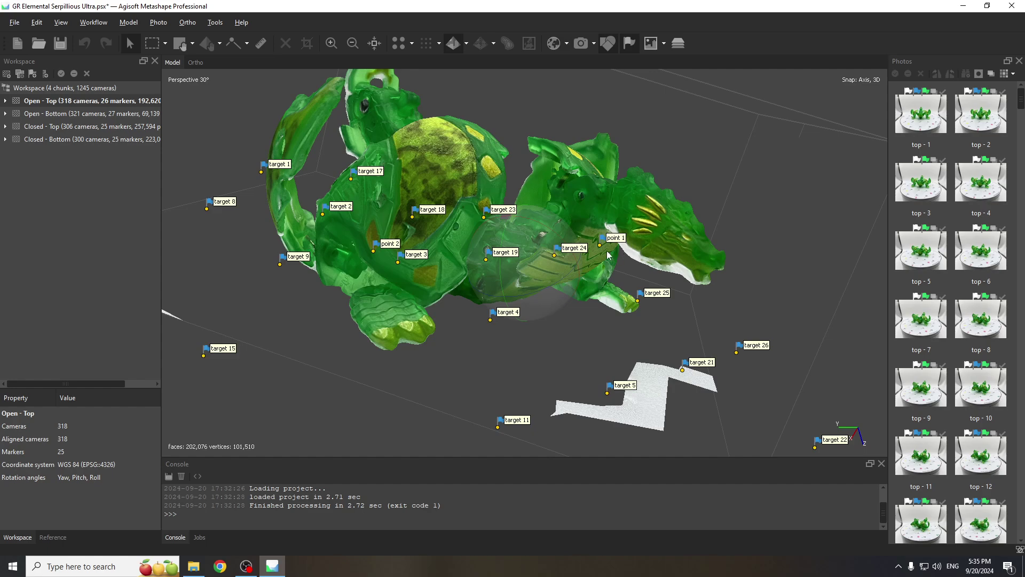
left_click_drag(530, 282, 653, 246)
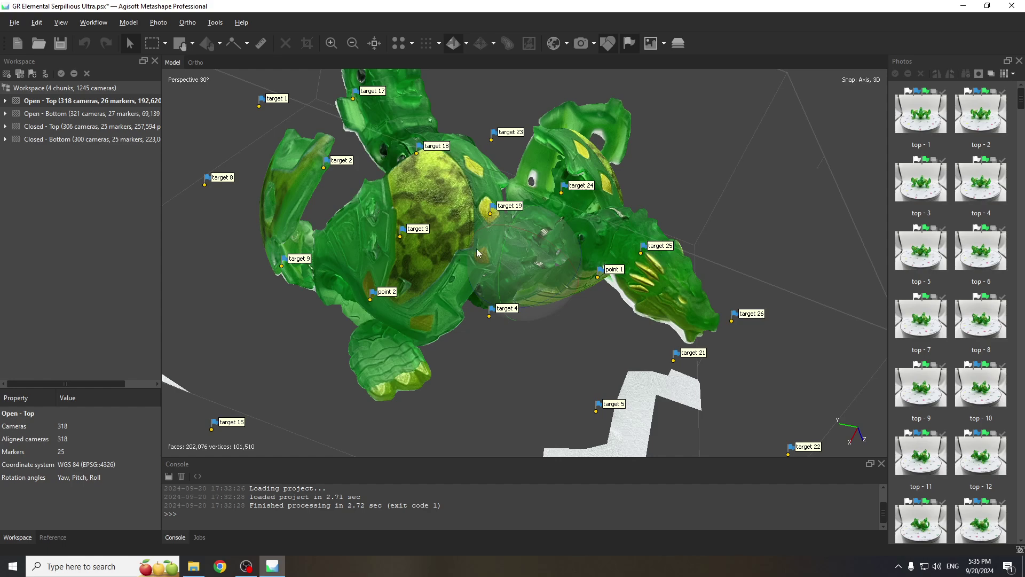
mouse_move(533, 274)
left_mouse_down()
mouse_move(492, 247)
mouse_move(539, 267)
mouse_move(501, 269)
mouse_move(553, 271)
mouse_move(527, 277)
mouse_move(516, 262)
mouse_move(459, 269)
left_mouse_up()
scroll(741, 217, "up", 6)
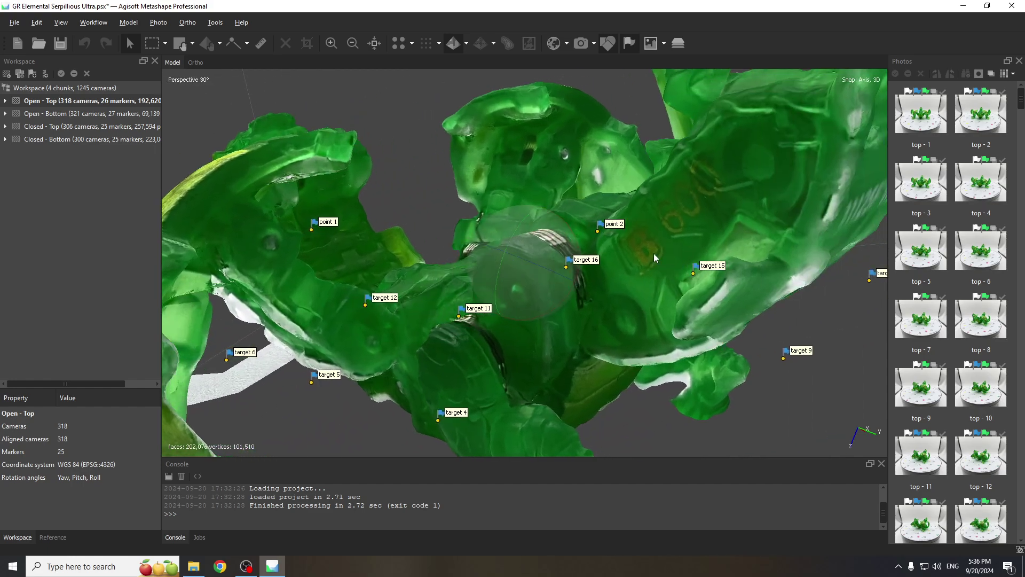
mouse_move(655, 256)
left_mouse_down()
mouse_move(573, 264)
mouse_move(719, 256)
left_mouse_up()
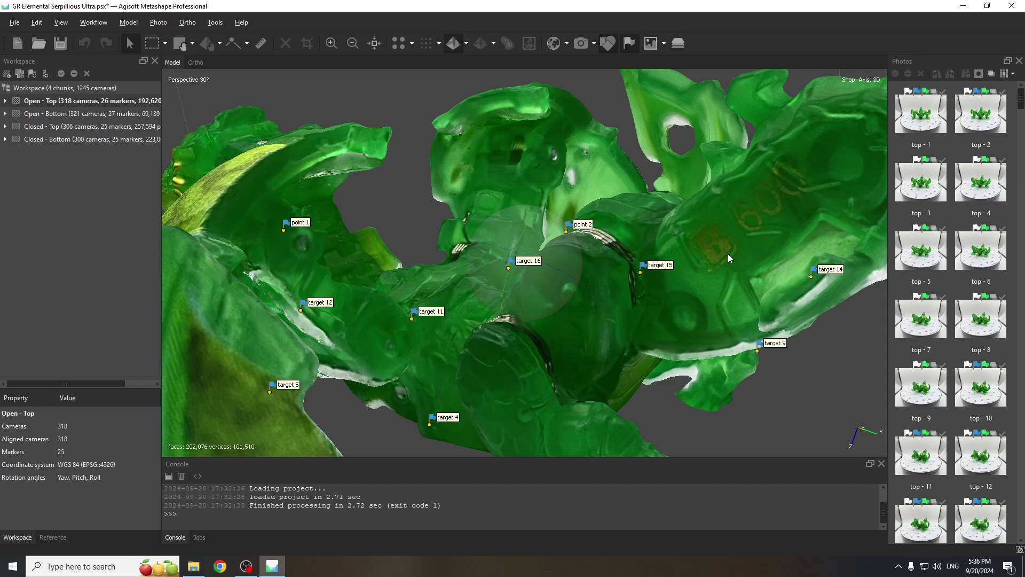
scroll(721, 258, "up", 1)
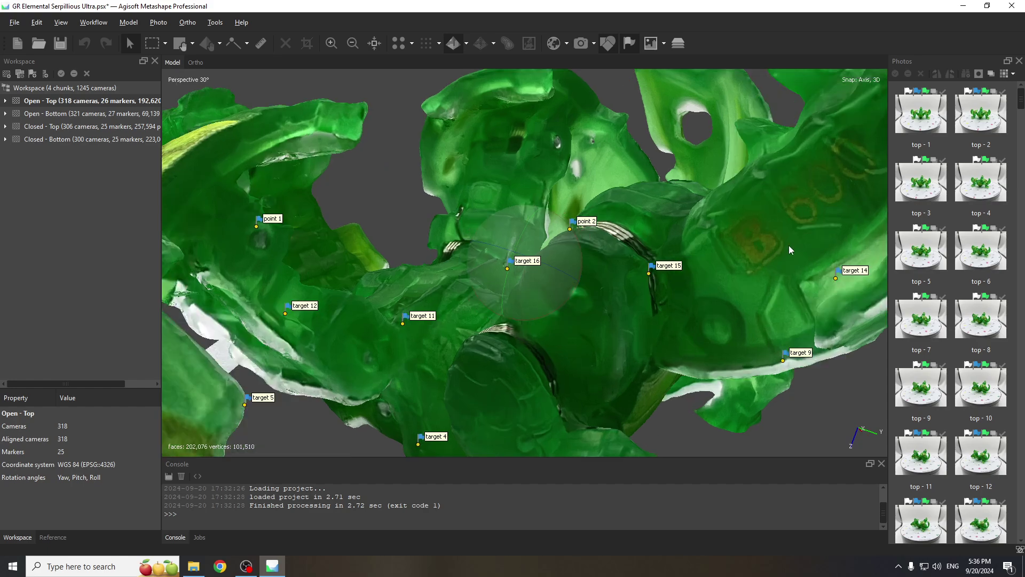
right_click(798, 188)
left_click(809, 214)
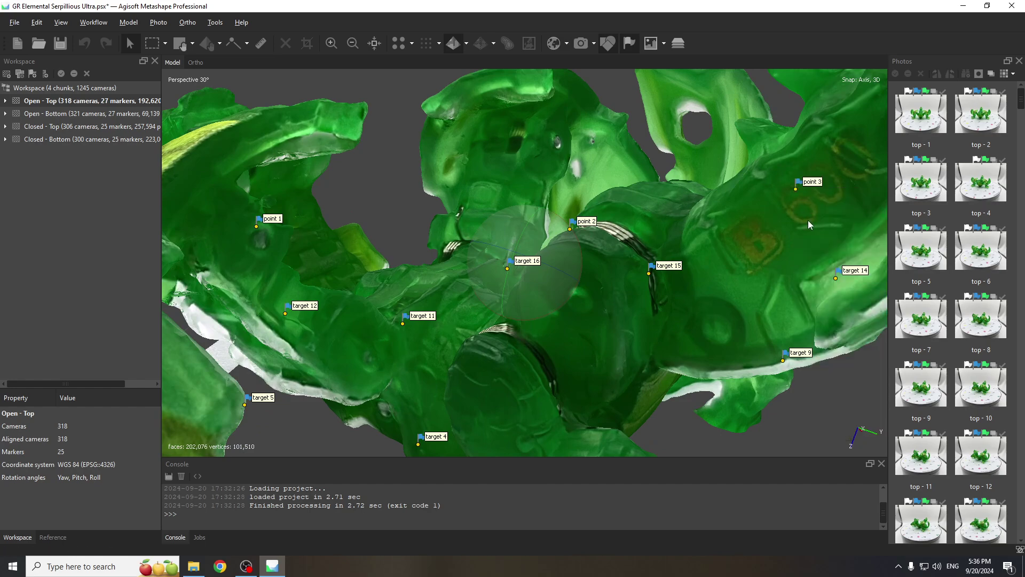
Step: In the Open - Bottom chunk, add the matching third marker at the upper edge of the 6 in the B 600 print
scroll(809, 220, "down", 5)
double_click(107, 114)
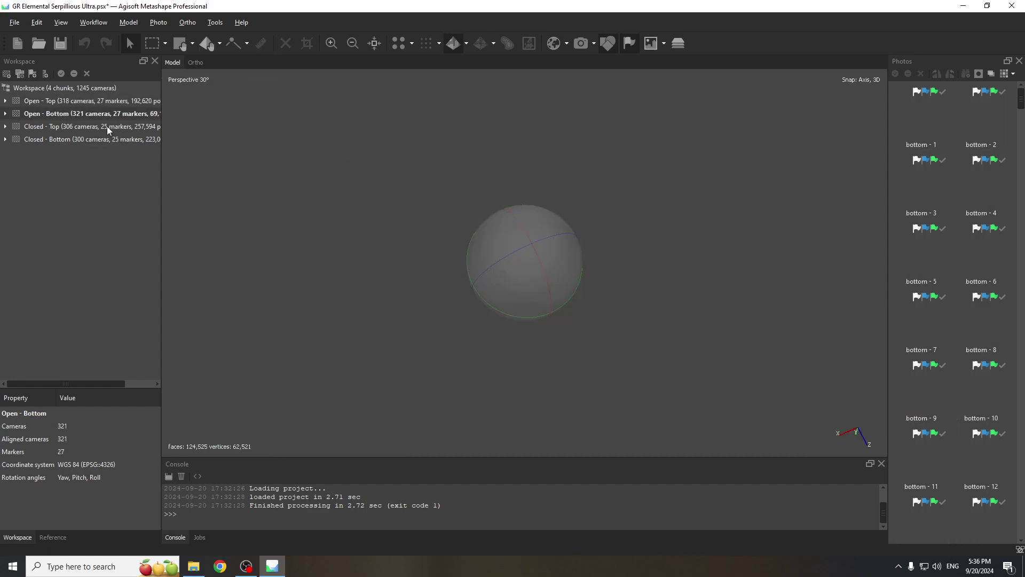
right_click(930, 204)
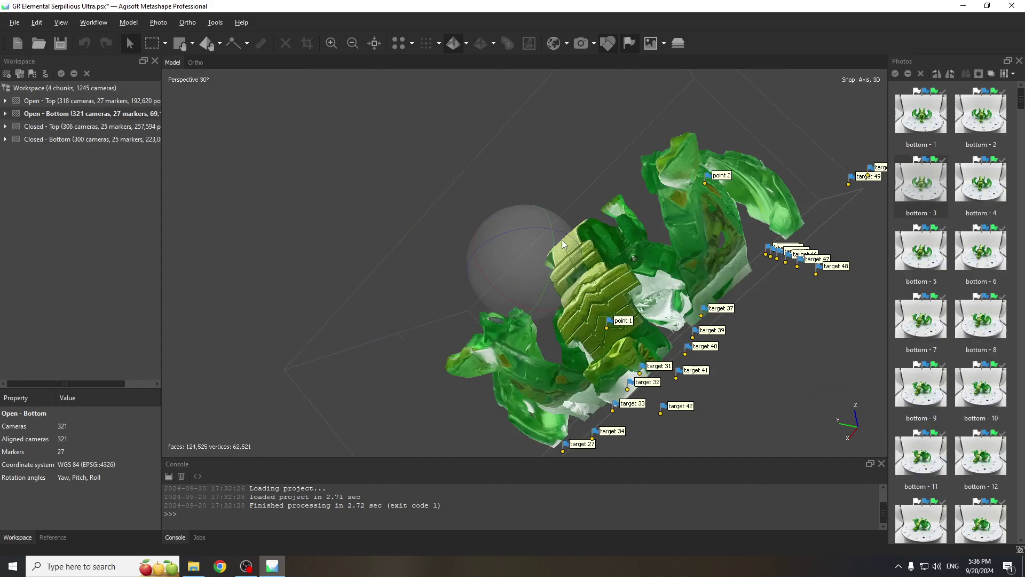
left_click_drag(562, 240, 668, 232)
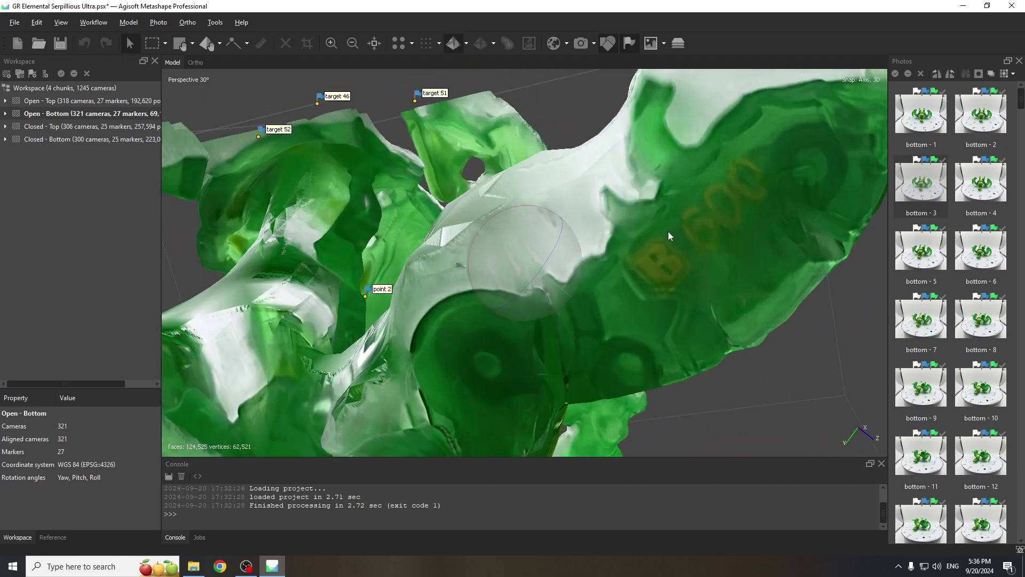
right_click(700, 213)
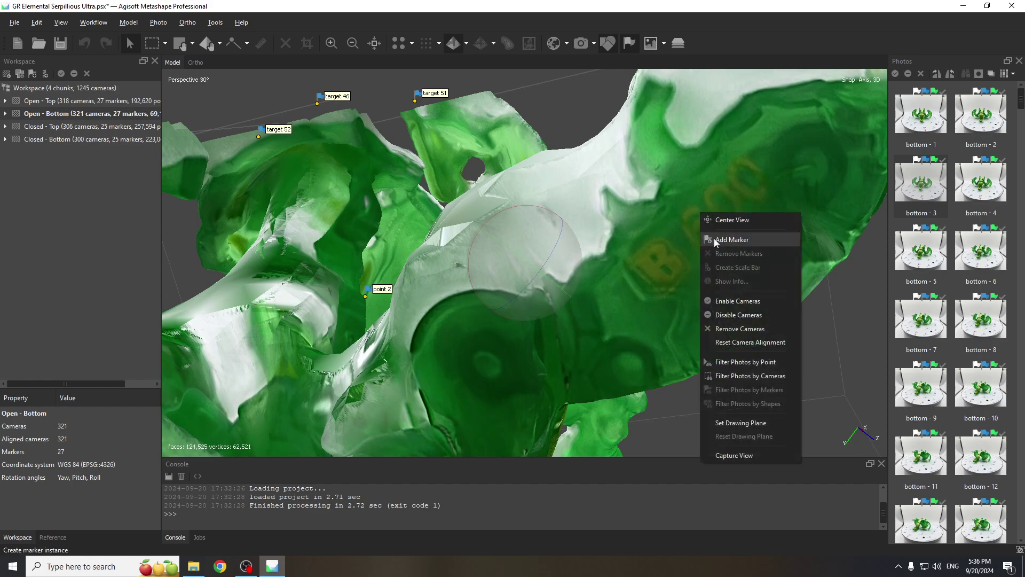
left_click(717, 241)
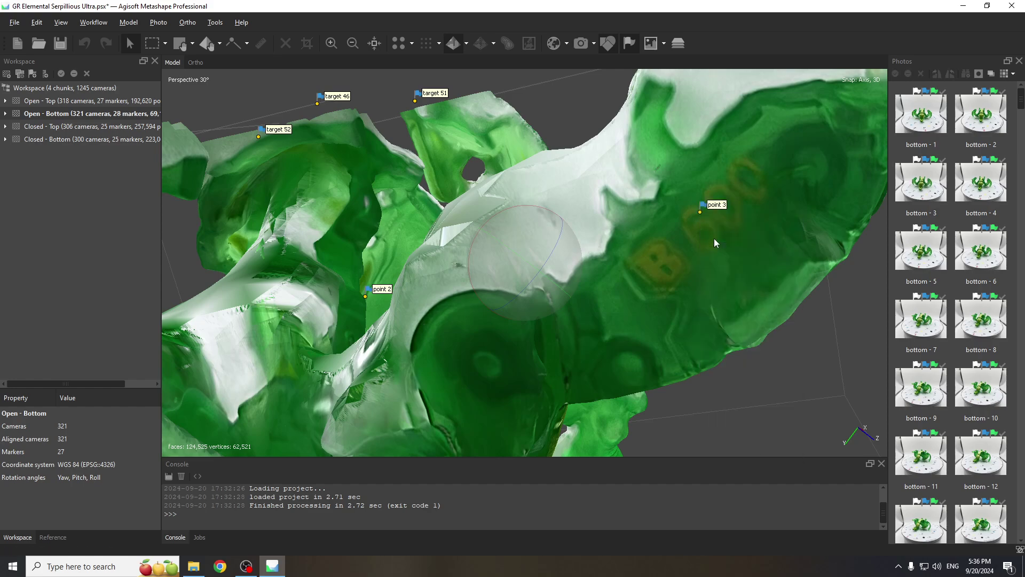
Step: Examine how the three added markers are spread over the Open - Bottom model and compare with the bottom - 3 photo
scroll(681, 271, "down", 6)
scroll(646, 278, "down", 3)
left_click_drag(646, 278, 390, 233)
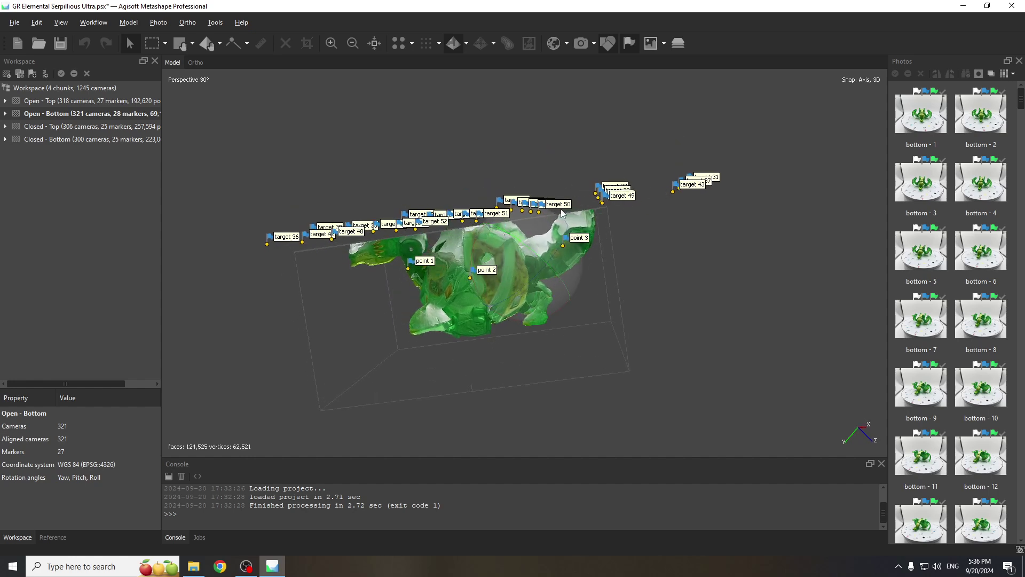
left_click_drag(410, 274, 436, 274)
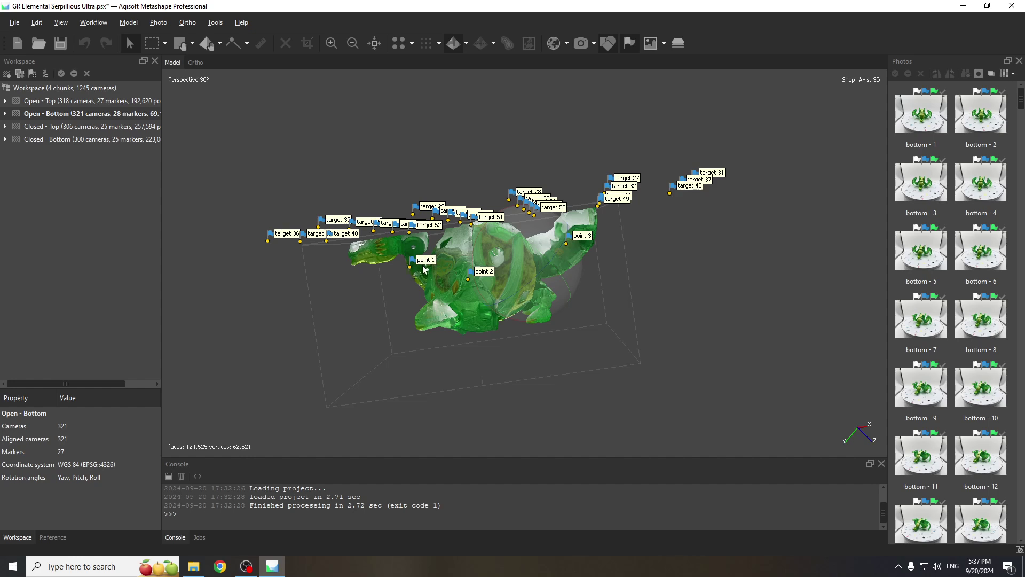
left_click(93, 102)
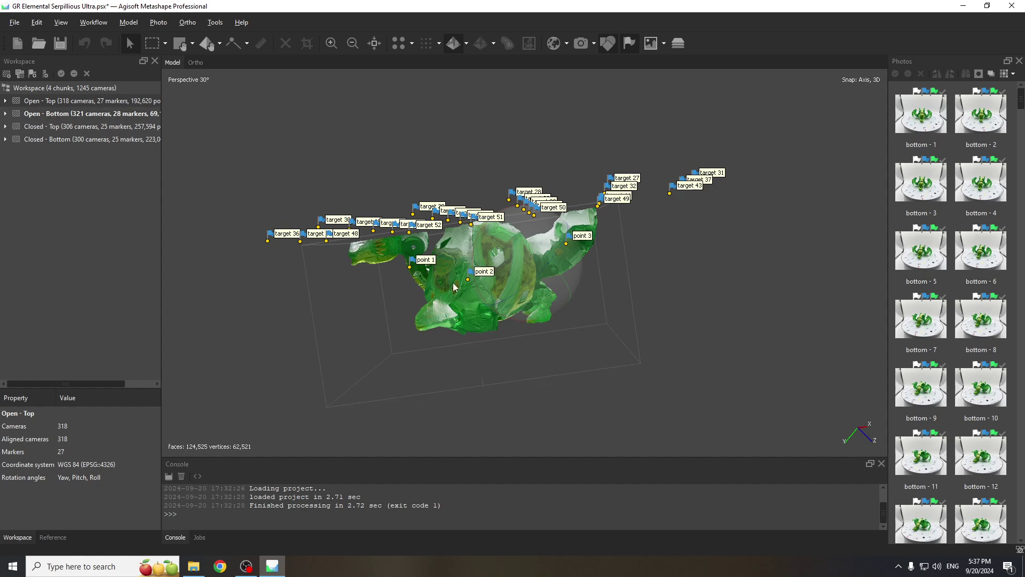
left_click_drag(455, 286, 512, 173)
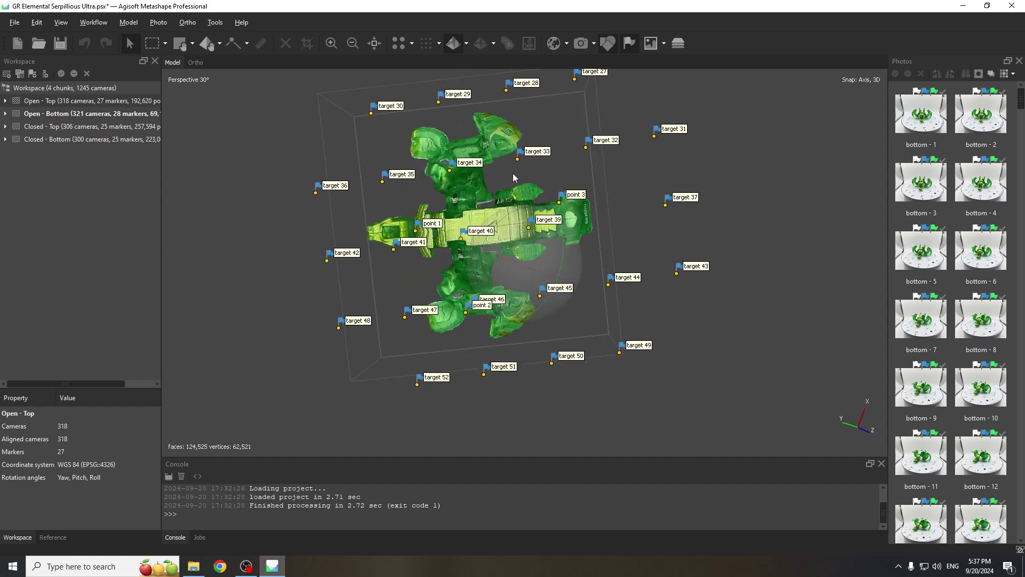
left_click_drag(518, 282, 566, 247)
double_click(916, 193)
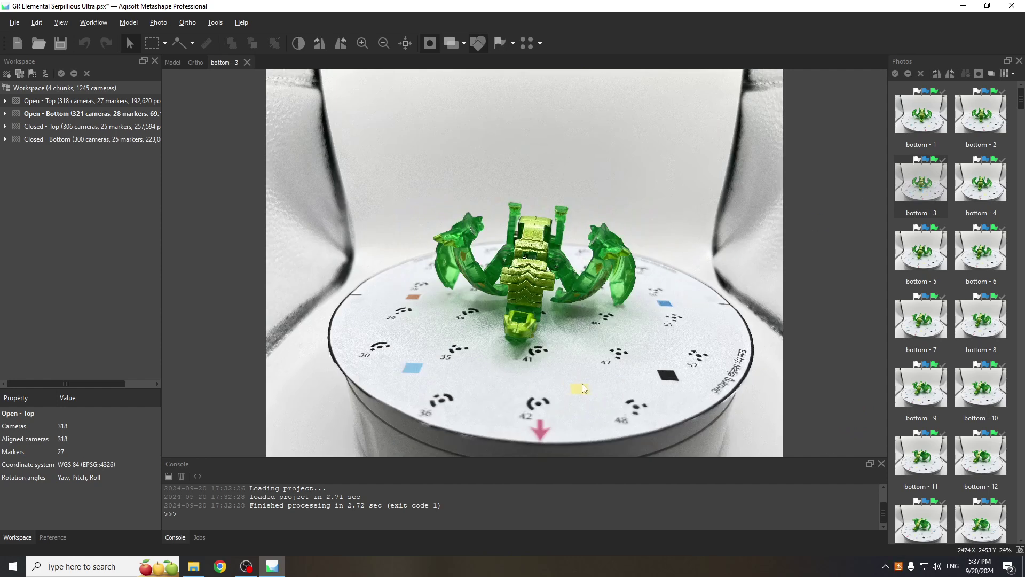
left_click(174, 64)
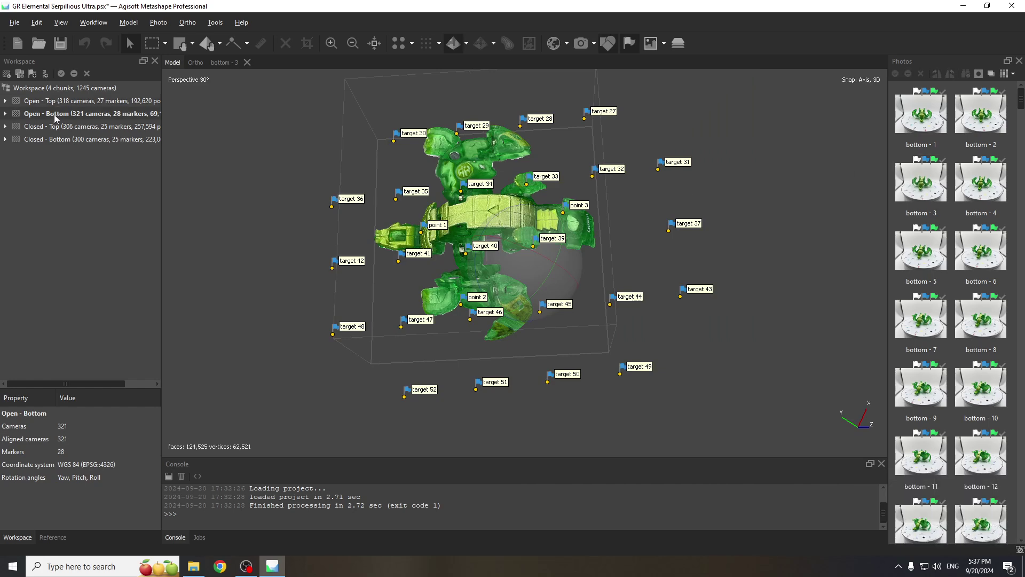
Step: Look at the Open - Top model through the top - 5 camera and examine the placement of its three added markers
double_click(62, 101)
right_click(908, 259)
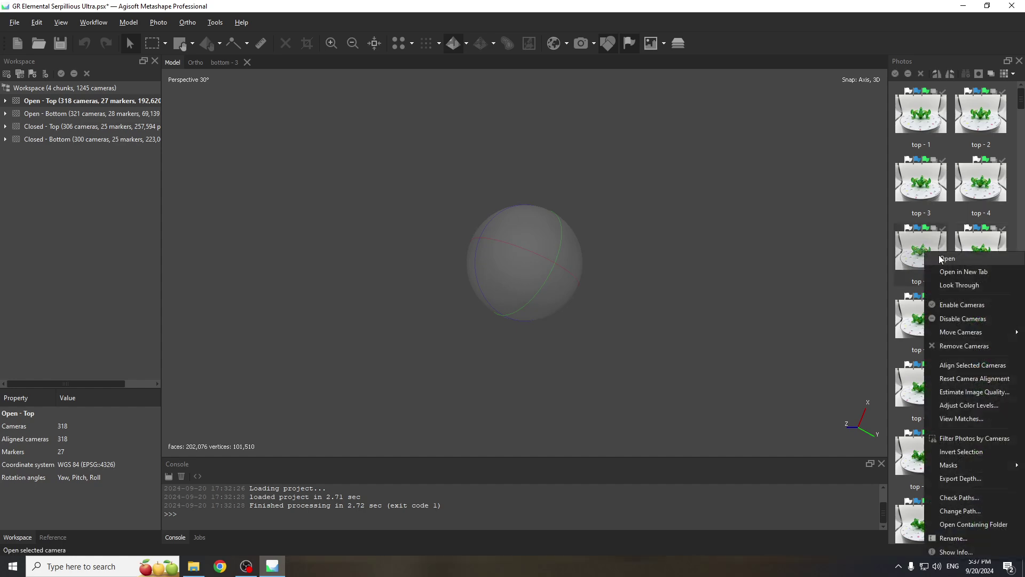
left_click(950, 287)
left_click_drag(537, 294, 512, 291)
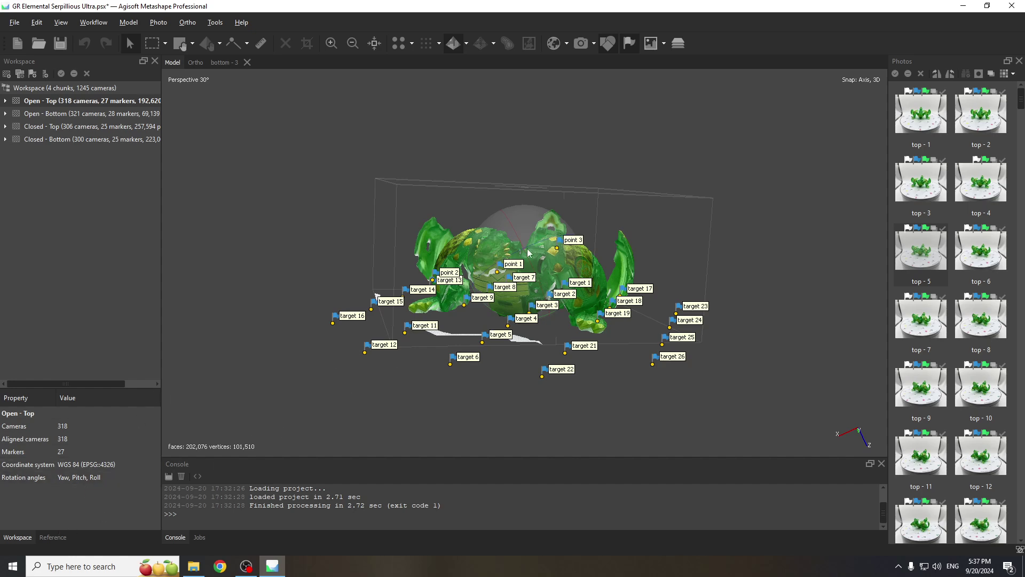
mouse_move(522, 236)
left_mouse_down()
mouse_move(512, 243)
mouse_move(517, 226)
left_mouse_up()
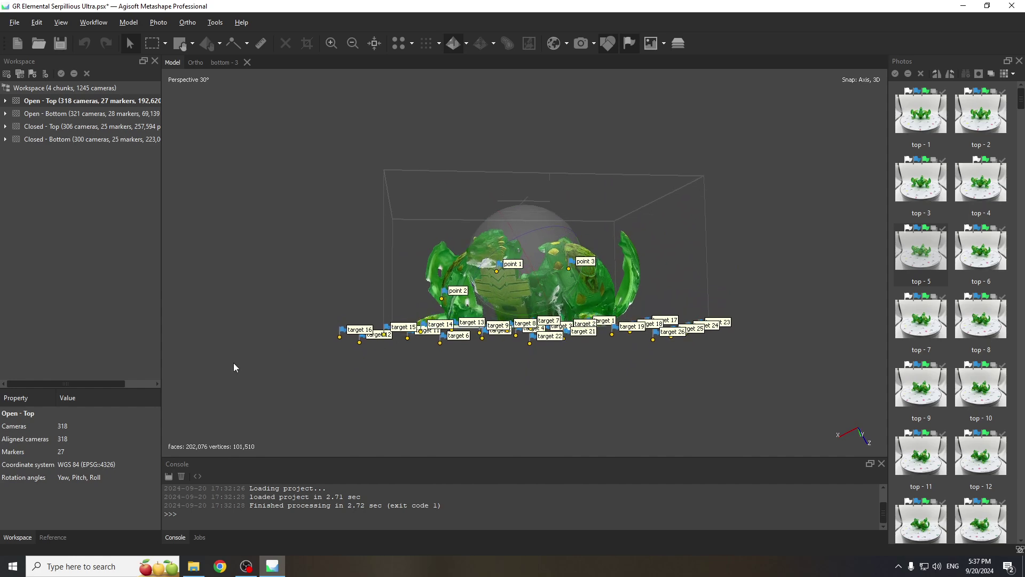
Step: Review the names of the added points and targets in the Open - Top chunk's marker reference list
left_click(49, 539)
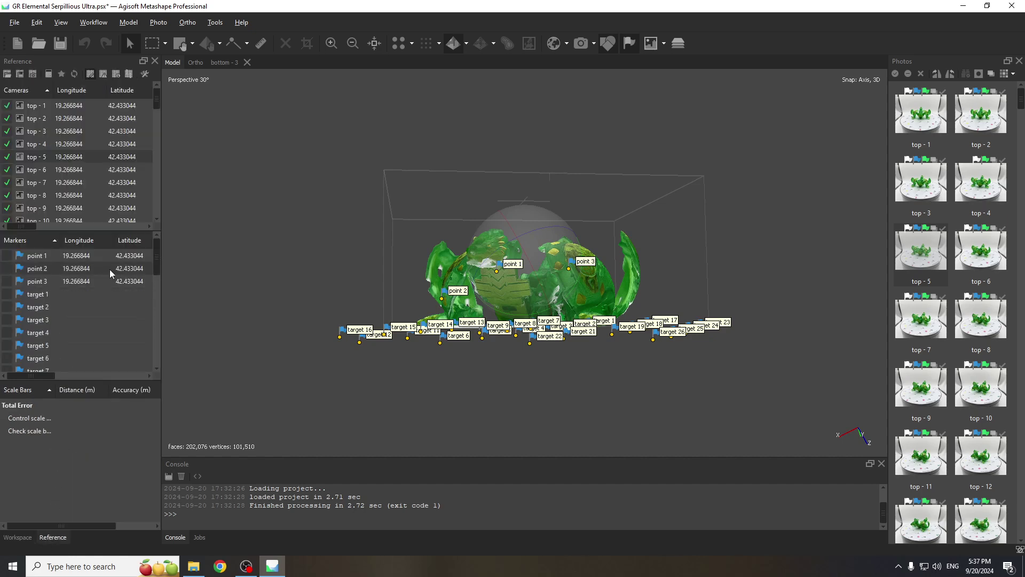
left_click_drag(158, 258, 159, 261)
double_click(41, 268)
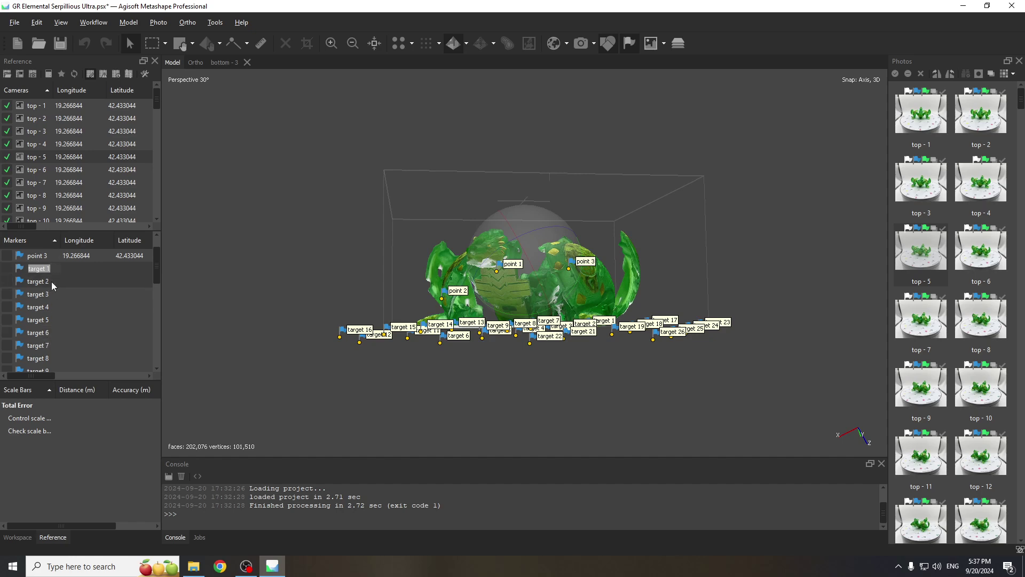
key("Escape")
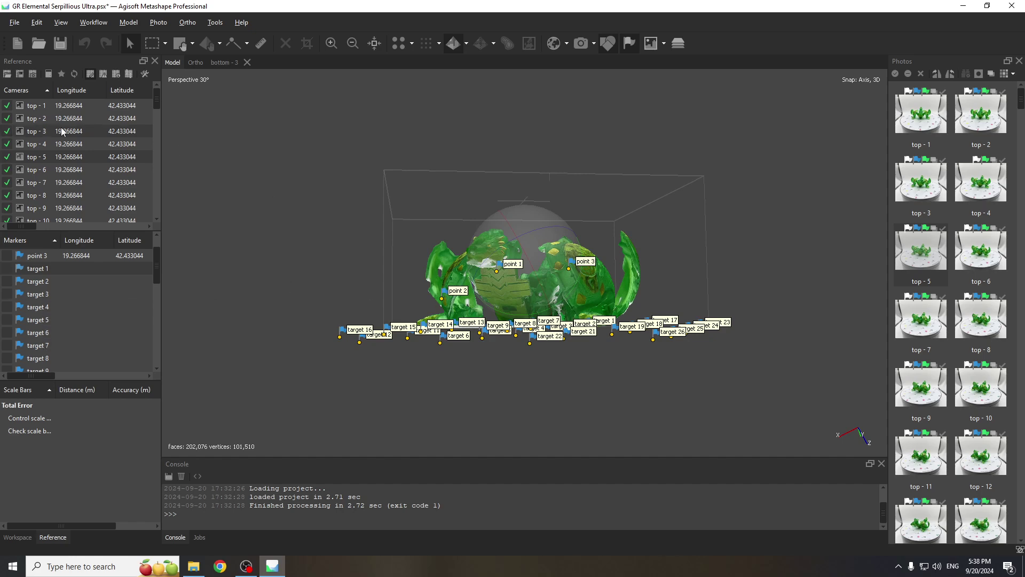
left_click(21, 539)
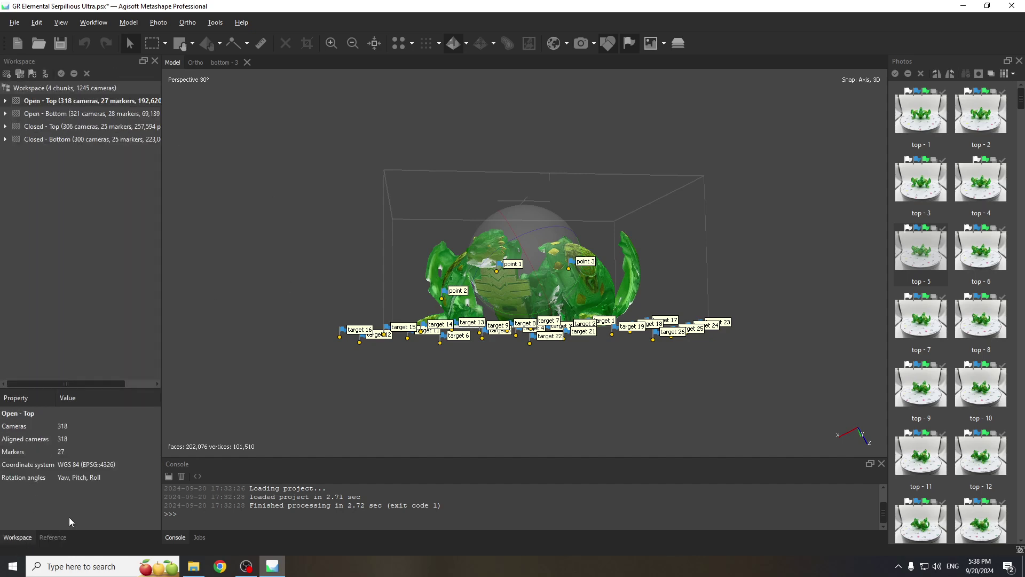
Step: Align the Open - Top and Open - Bottom chunks with the Marker based method, excluding both Closed chunks
left_click_drag(544, 267, 507, 246)
scroll(532, 261, "up", 2)
scroll(536, 251, "up", 2)
left_click(89, 23)
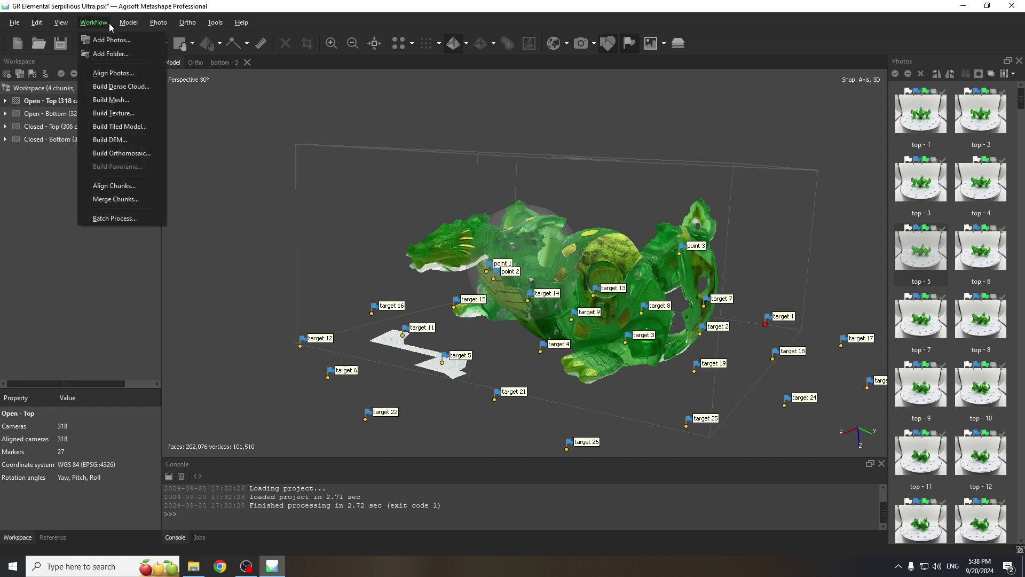
mouse_move(122, 26)
left_click(105, 186)
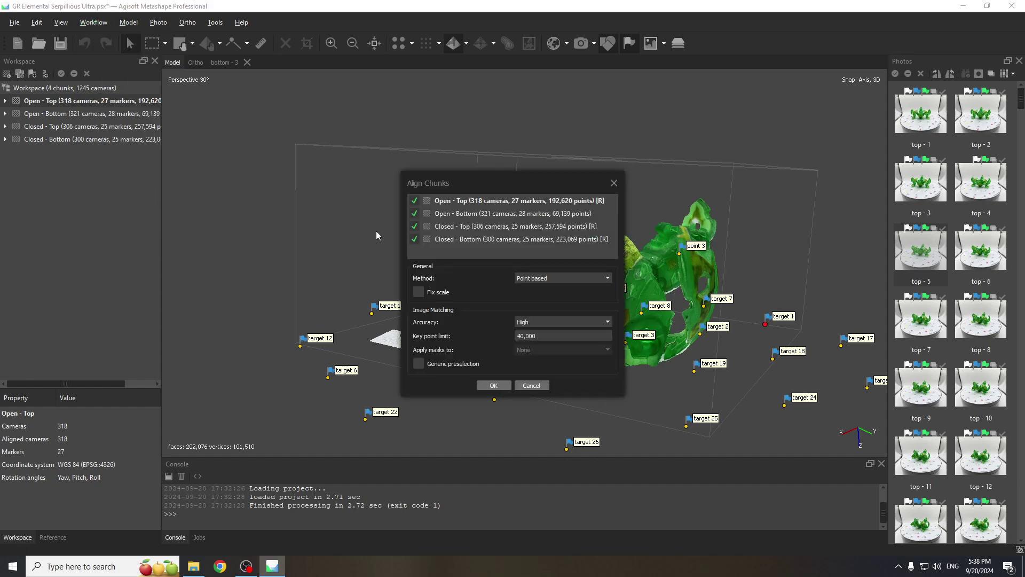
left_click(414, 239)
left_click(414, 226)
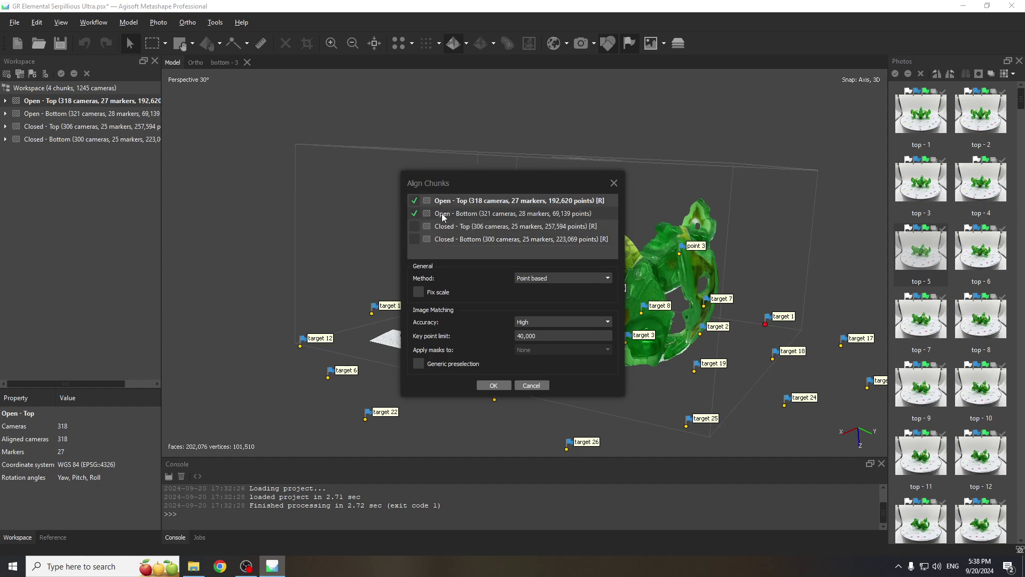
left_click(546, 277)
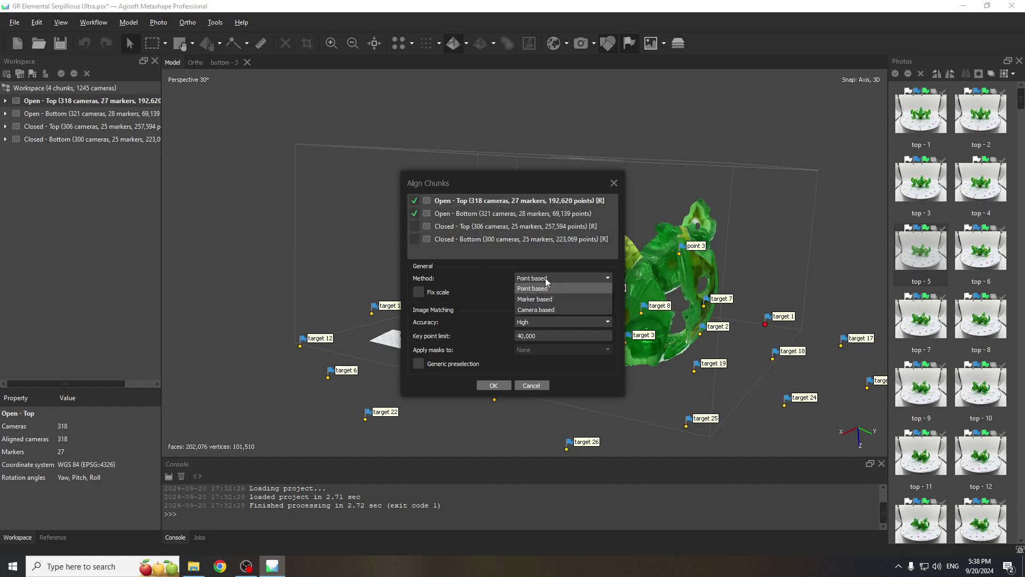
left_click(548, 300)
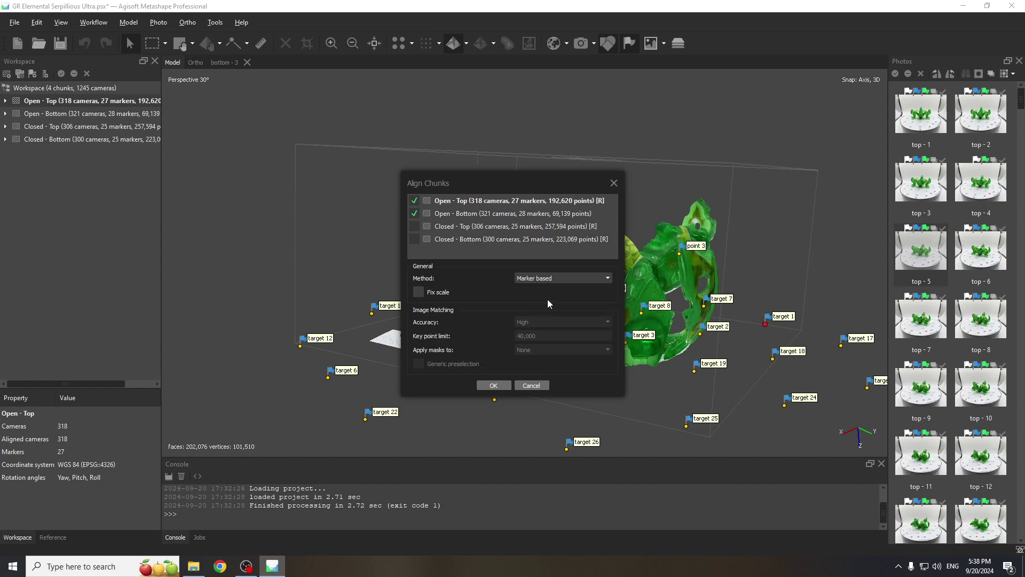
left_click(488, 386)
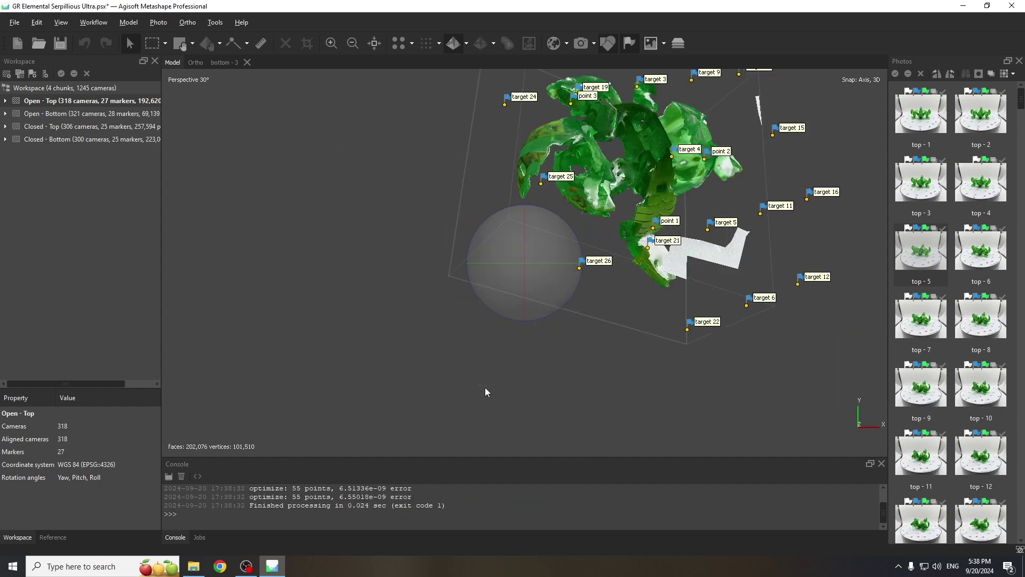
Step: Display the aligned chunks together and inspect how the top and bottom models overlap
left_click_drag(587, 306, 597, 175)
left_click_drag(602, 228, 546, 224)
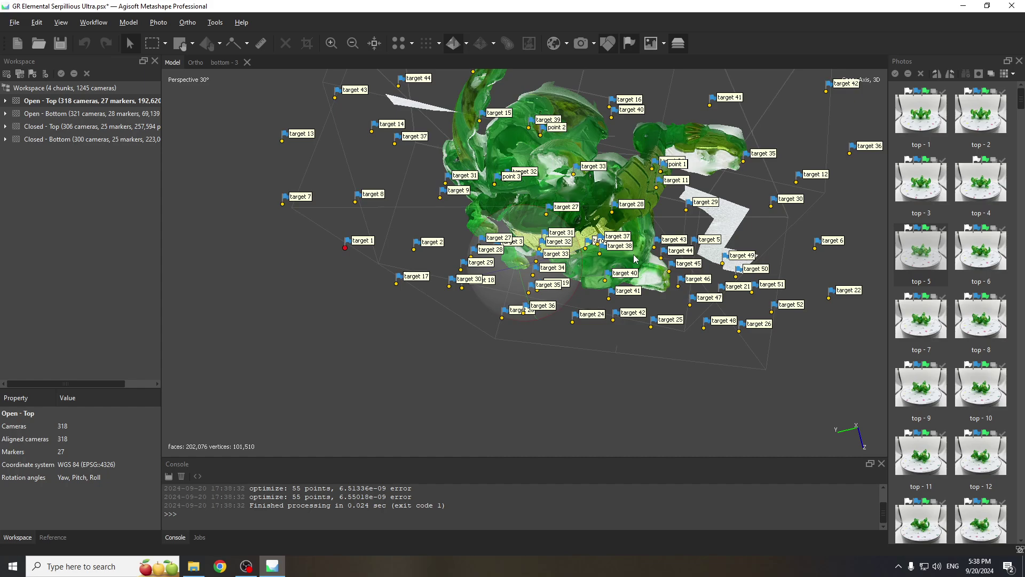
Step: Hide the markers in the 3D view and look at the overlapping Open - Top and Open - Bottom models
left_click_drag(645, 223, 560, 292)
scroll(559, 293, "down", 3)
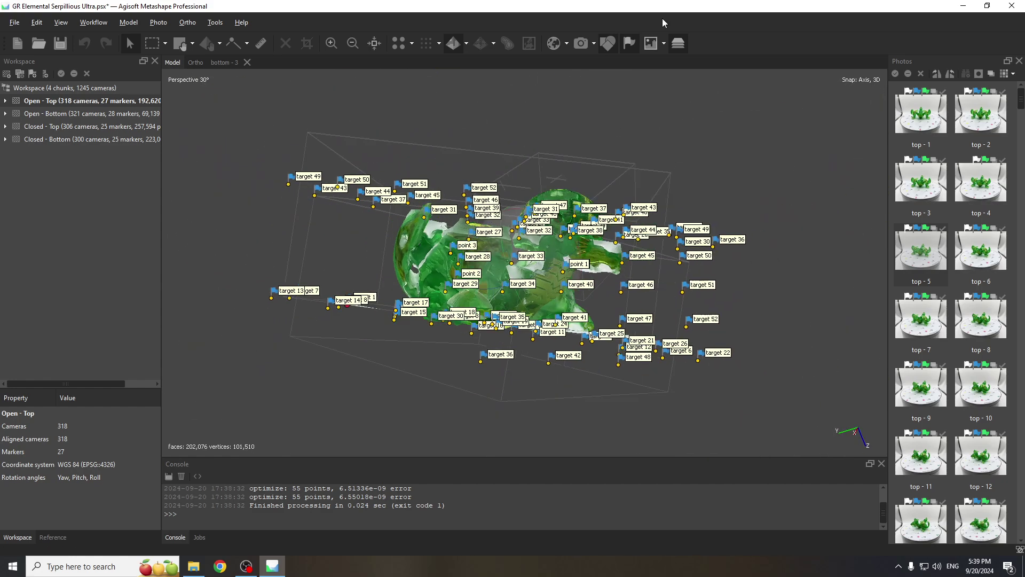
left_click(629, 46)
scroll(629, 102, "up", 2)
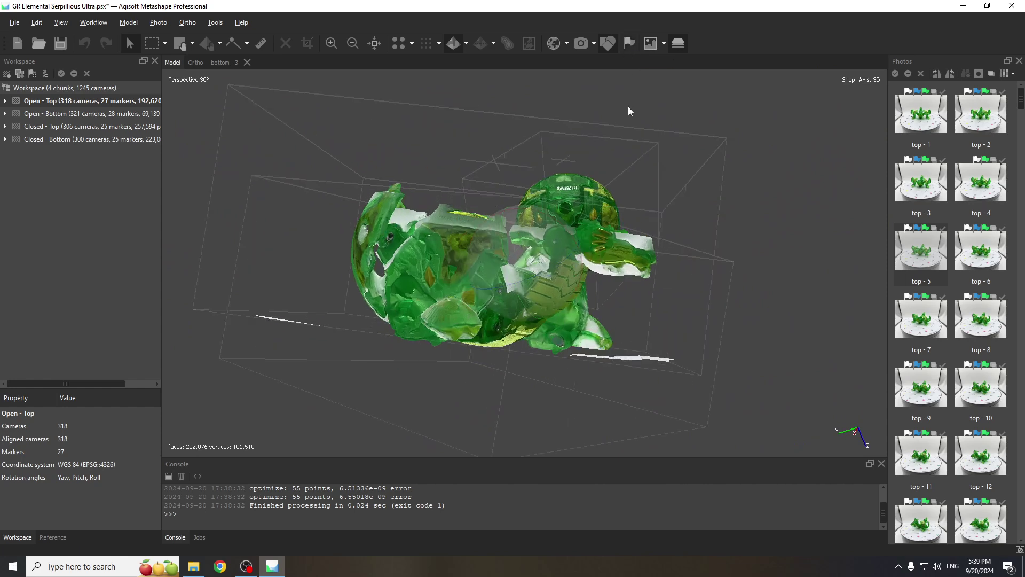
left_click_drag(533, 292, 547, 167)
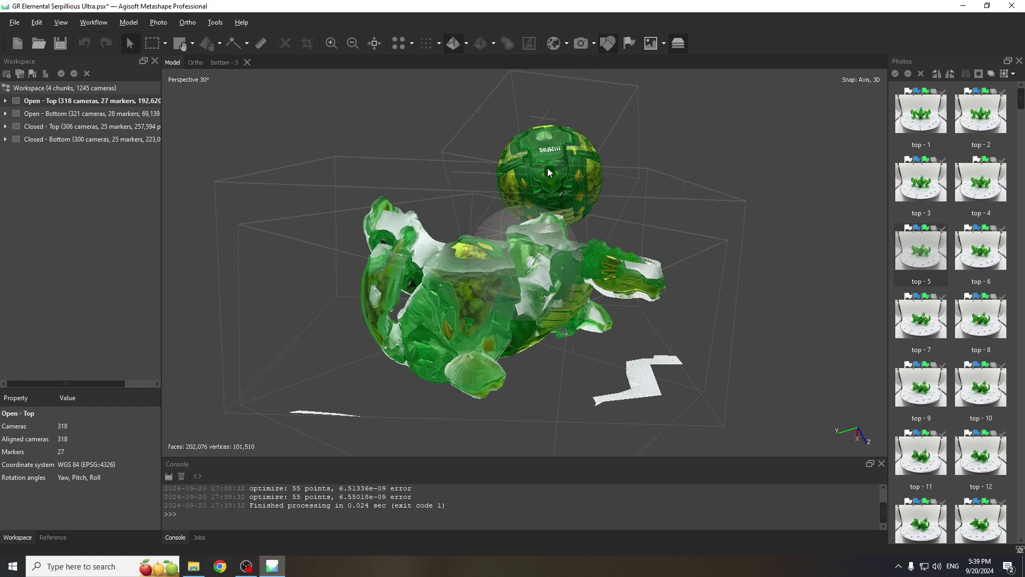
Step: Disable the Closed - Top and Closed - Bottom chunks
right_click(53, 127)
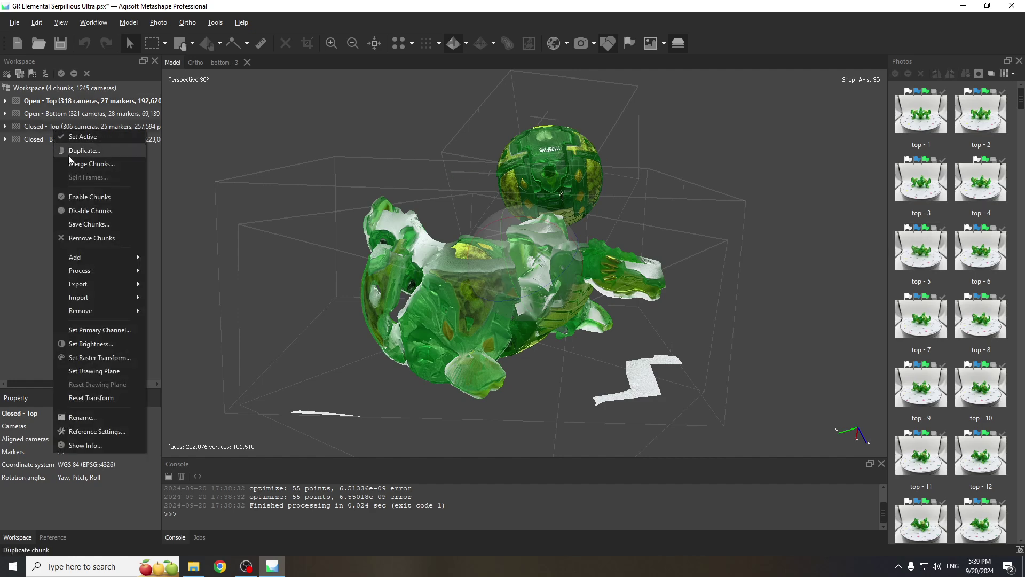
left_click(72, 212)
left_click(46, 141)
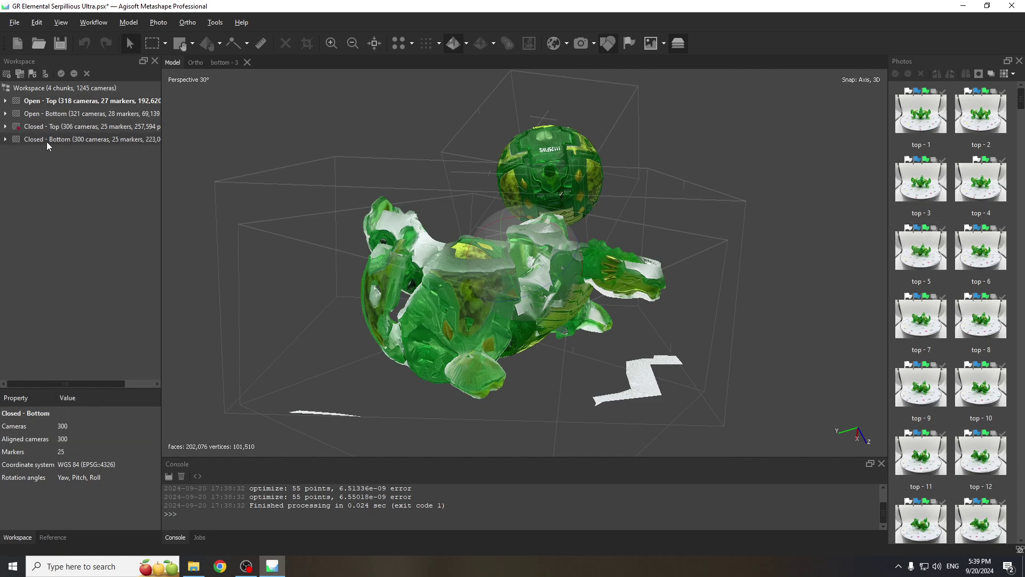
left_click(74, 73)
Step: Examine from several sides how the aligned top and bottom scans fit together at the neck, belly and legs
left_click_drag(564, 302, 502, 236)
scroll(502, 236, "up", 5)
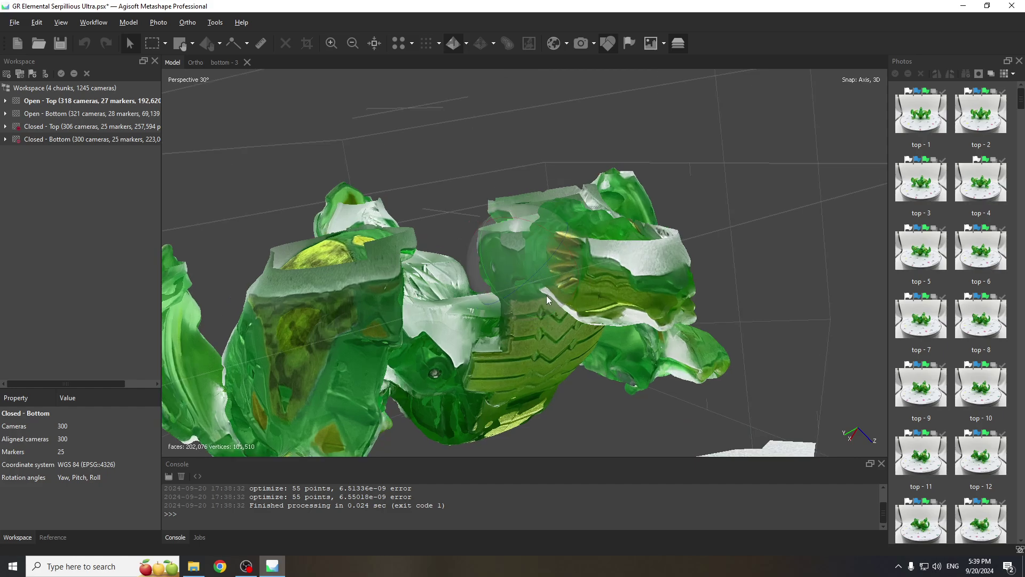
left_click_drag(516, 274, 670, 235)
scroll(668, 232, "up", 2)
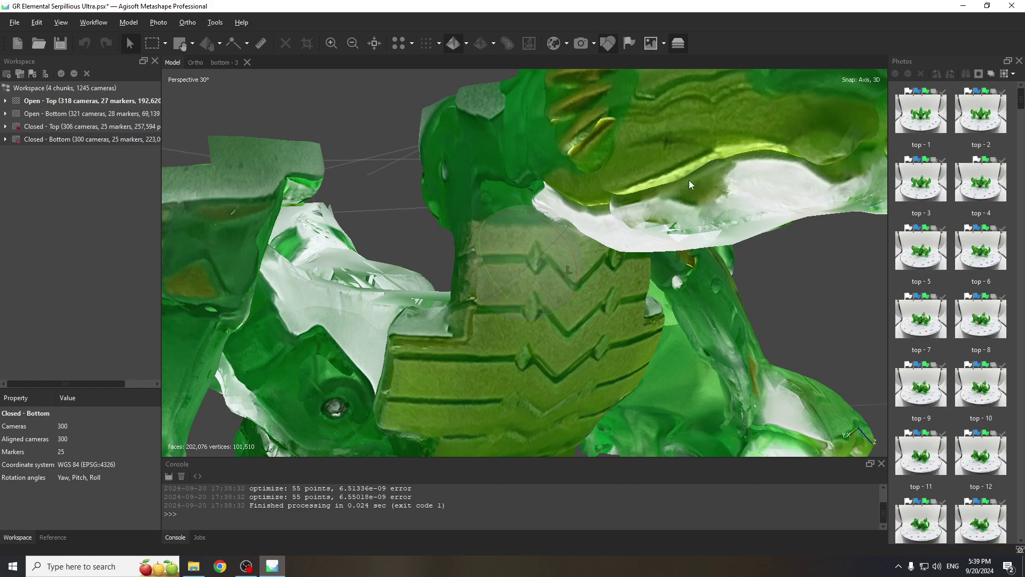
scroll(676, 188, "down", 2)
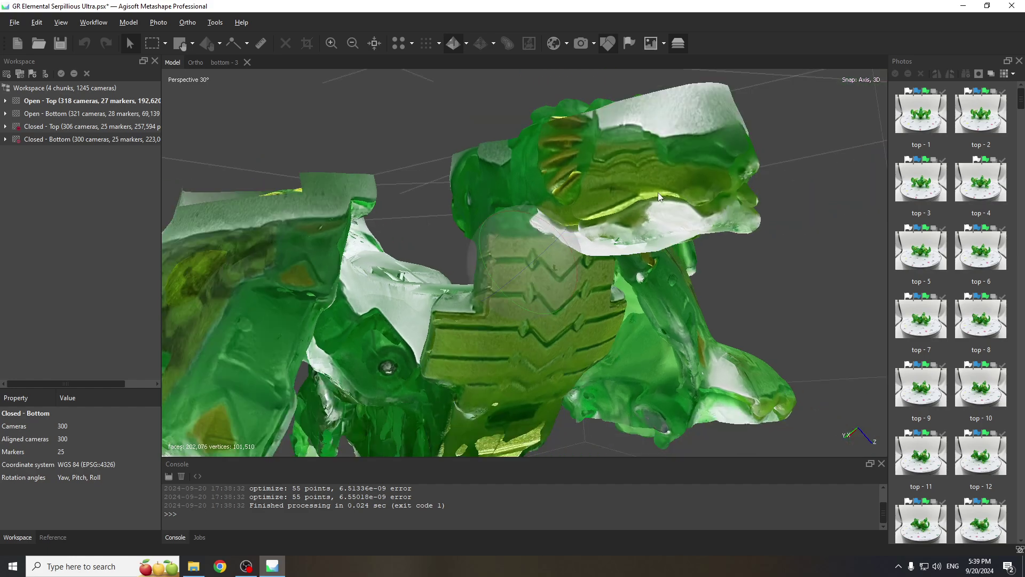
left_click_drag(619, 238, 528, 247)
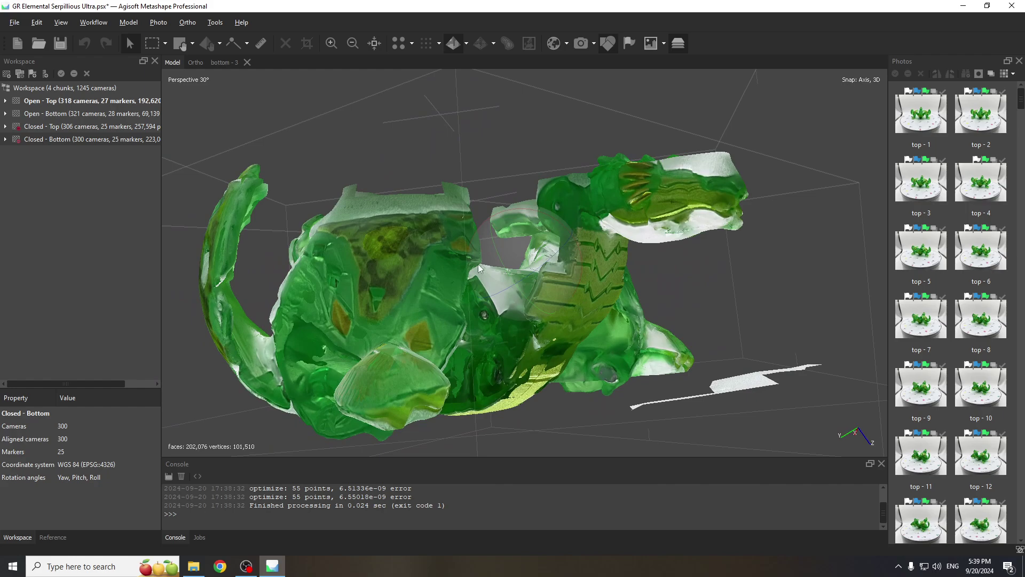
left_click_drag(479, 268, 550, 279)
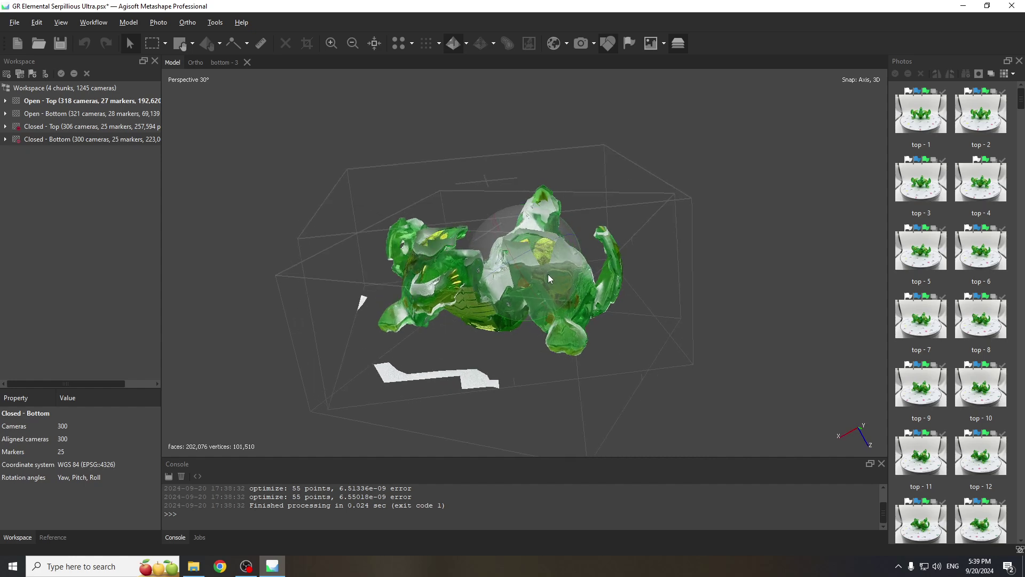
Step: Merge the Open - Top and Open - Bottom chunks with the Merge depth maps option enabled
left_click(95, 23)
left_click(117, 200)
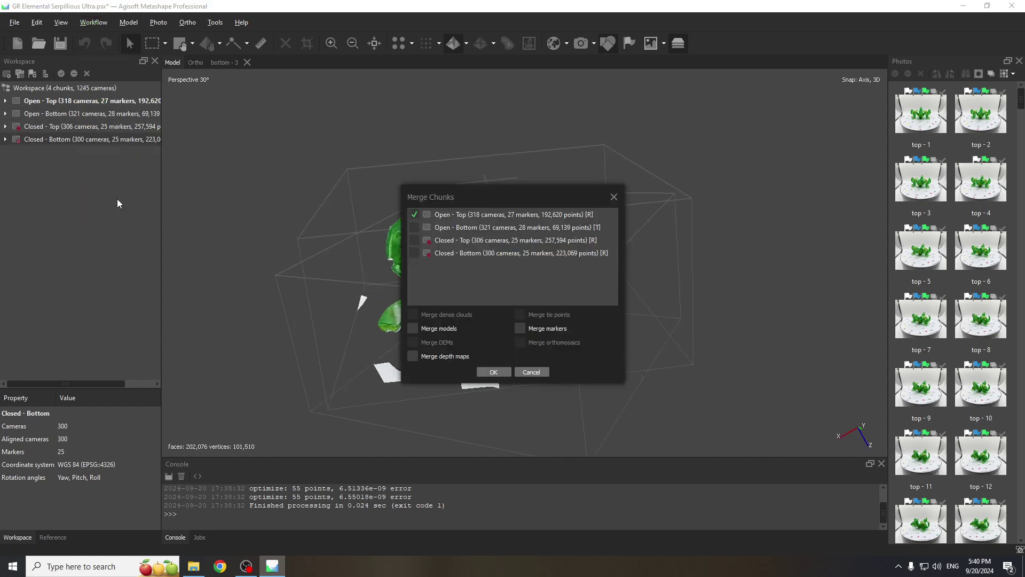
left_click(418, 231)
left_click(414, 358)
left_click(488, 372)
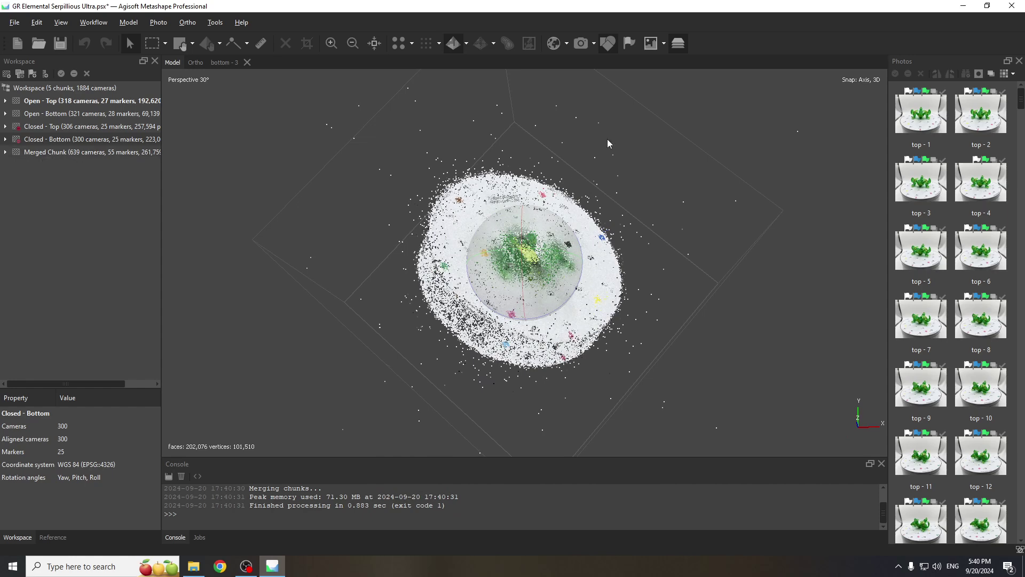
Step: Turn off the display of aligned chunks and make the merged chunk active
left_click(678, 43)
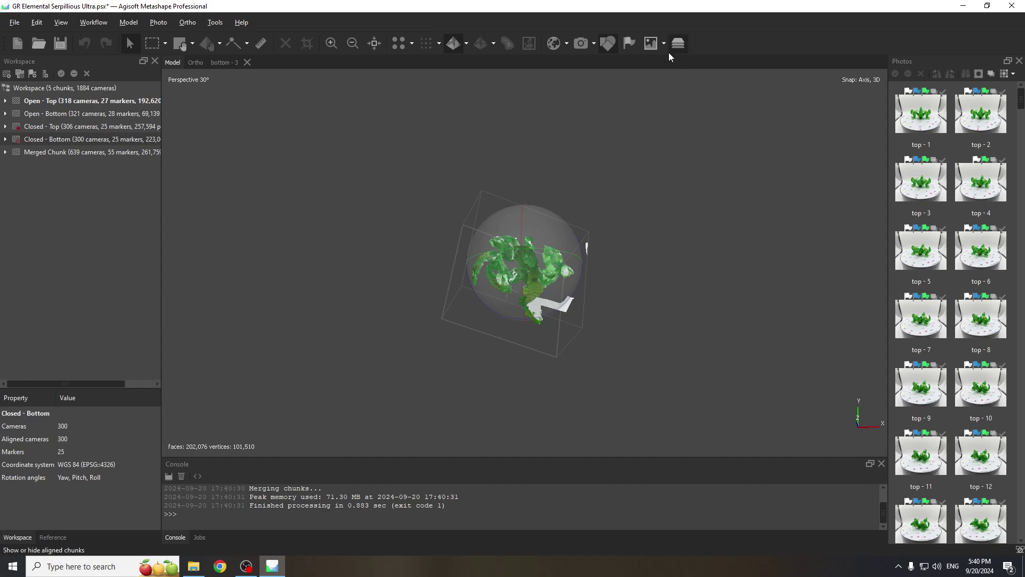
double_click(34, 152)
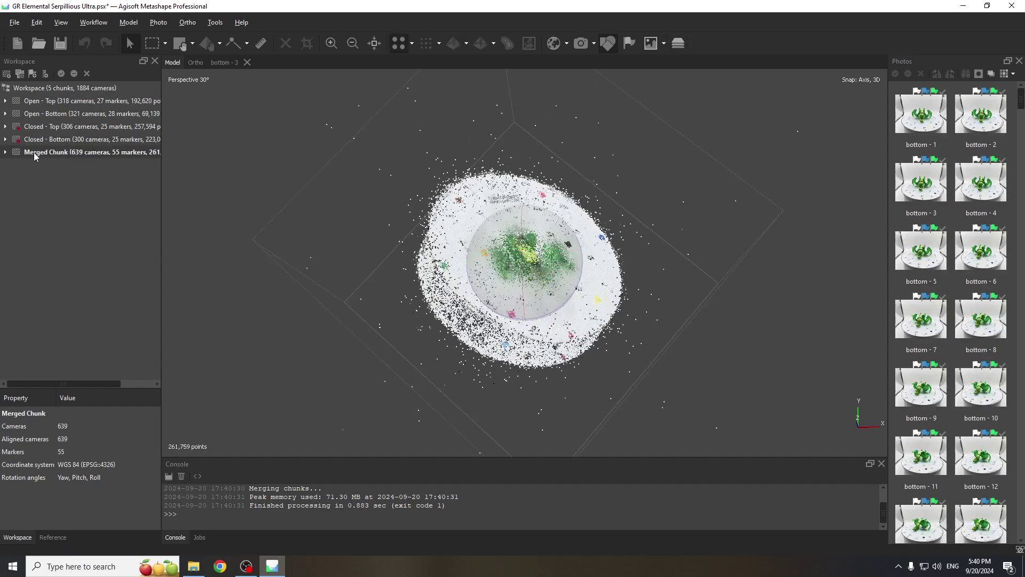
Step: Rename the merged chunk as Open - Merged and place it directly below Open - Bottom in the chunk list
right_click(34, 155)
left_click(85, 442)
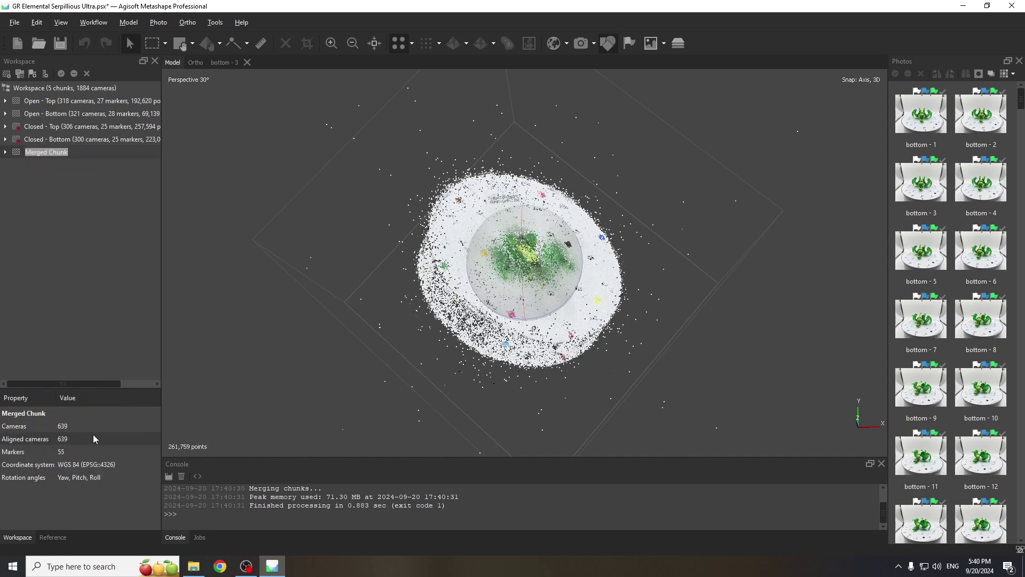
type("Open -")
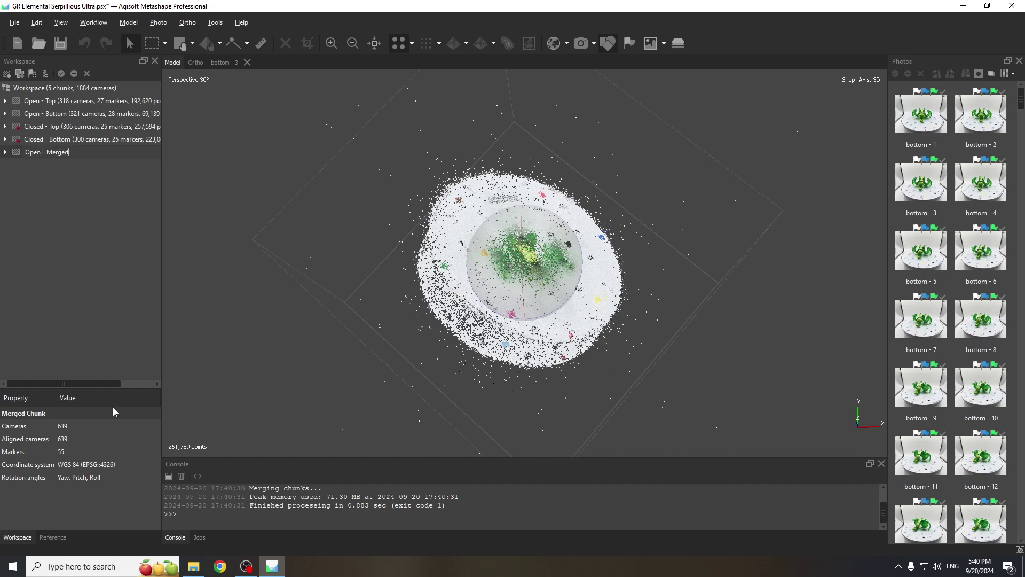
type(" Merged")
key("Return")
left_click_drag(51, 152, 57, 126)
Step: Rotate the reconstruction region of Open - Merged so its box is level with the two turntable discs
left_click_drag(569, 283, 505, 237)
scroll(544, 265, "up", 5)
scroll(526, 259, "down", 3)
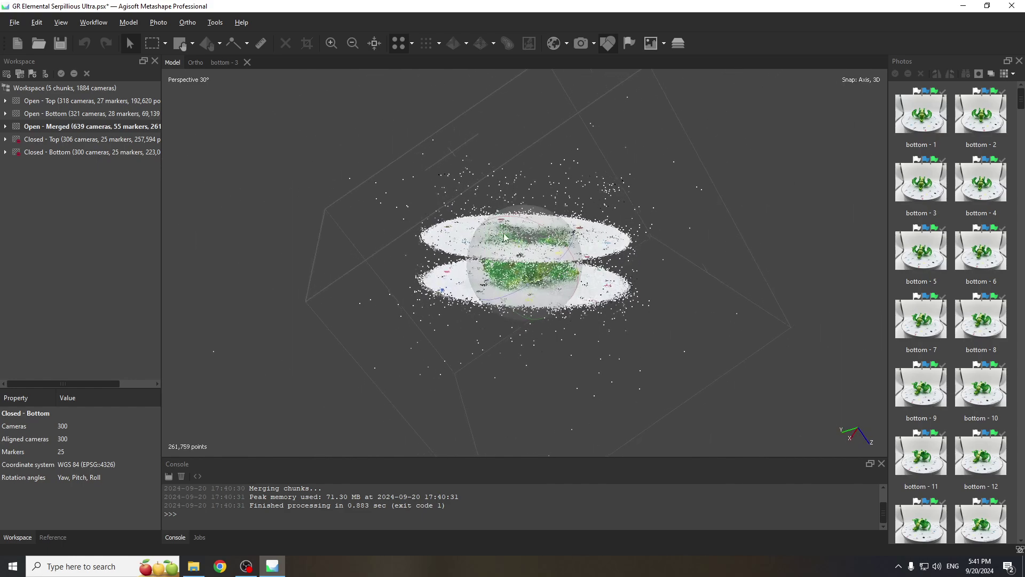
left_click(192, 43)
left_click(194, 81)
left_click(192, 43)
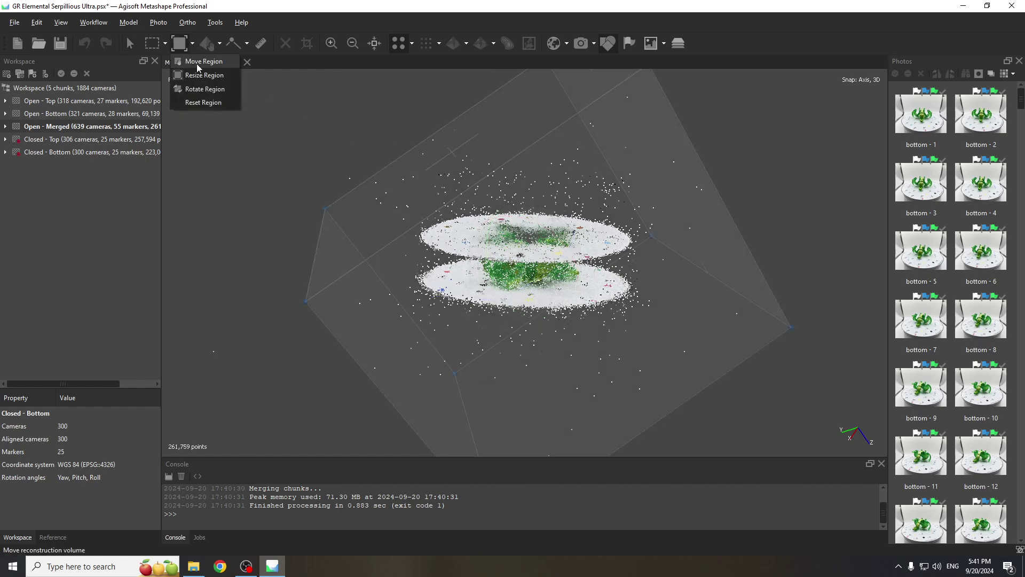
left_click(205, 89)
left_click_drag(516, 231, 540, 228)
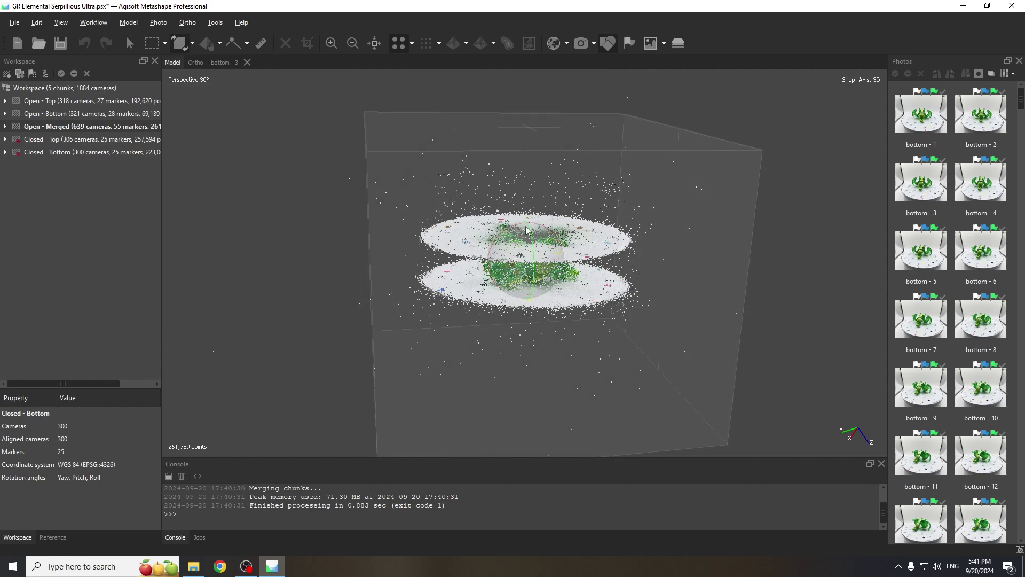
Step: Shrink the reconstruction region from two opposite corners so it closes in on the green figure
left_click(192, 44)
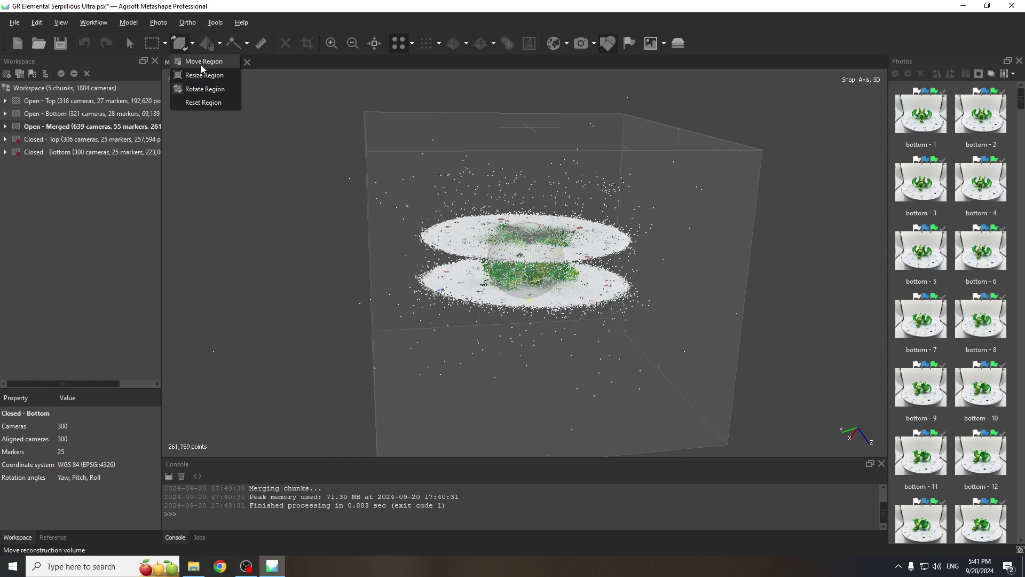
left_click(206, 81)
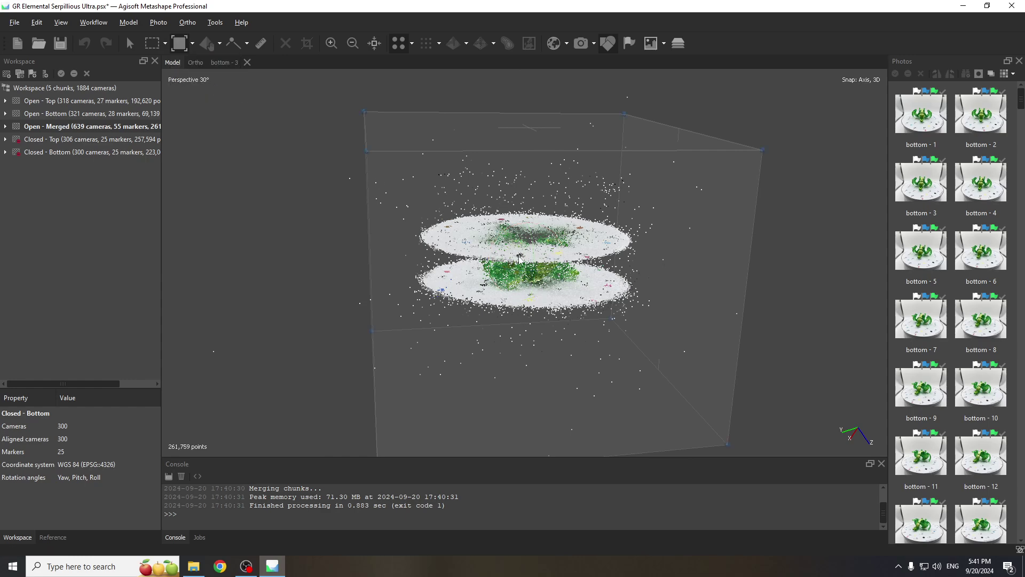
left_click_drag(364, 112, 462, 196)
left_click_drag(725, 452, 611, 309)
left_click(128, 41)
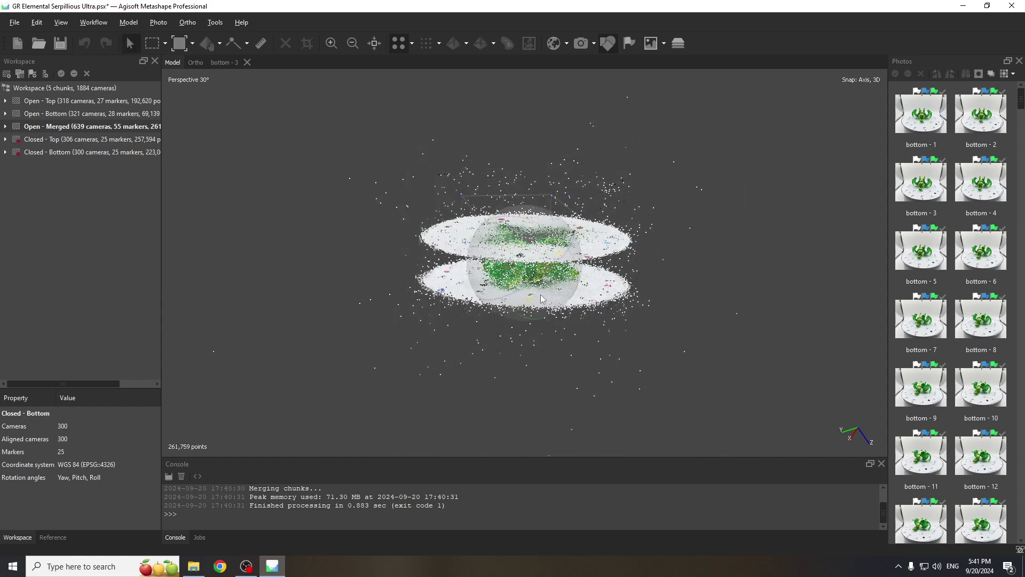
Step: Resize the reconstruction region from the side, narrowing its width and extending it below the lower turntable disc
left_click_drag(523, 251, 505, 285)
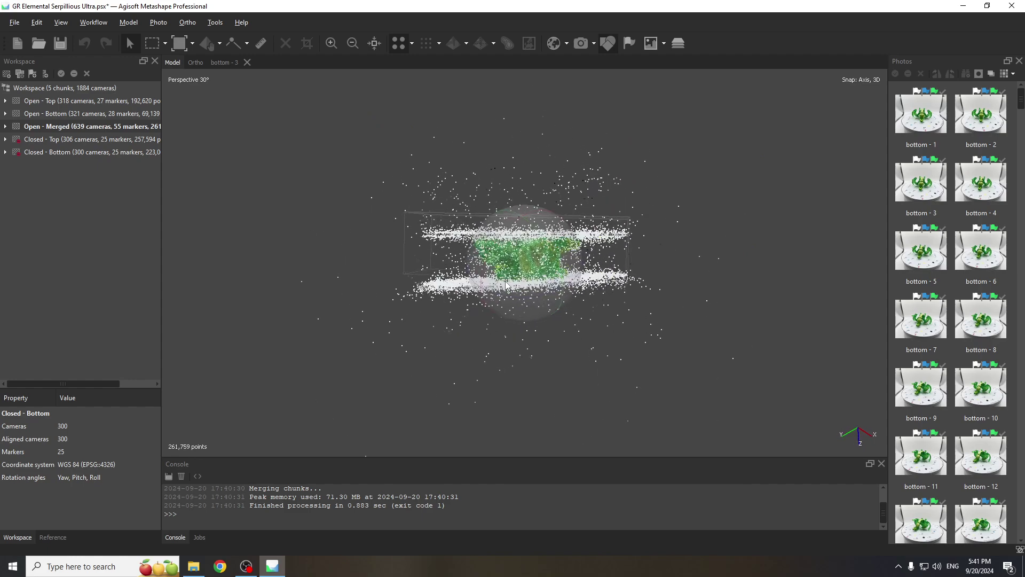
left_click(180, 43)
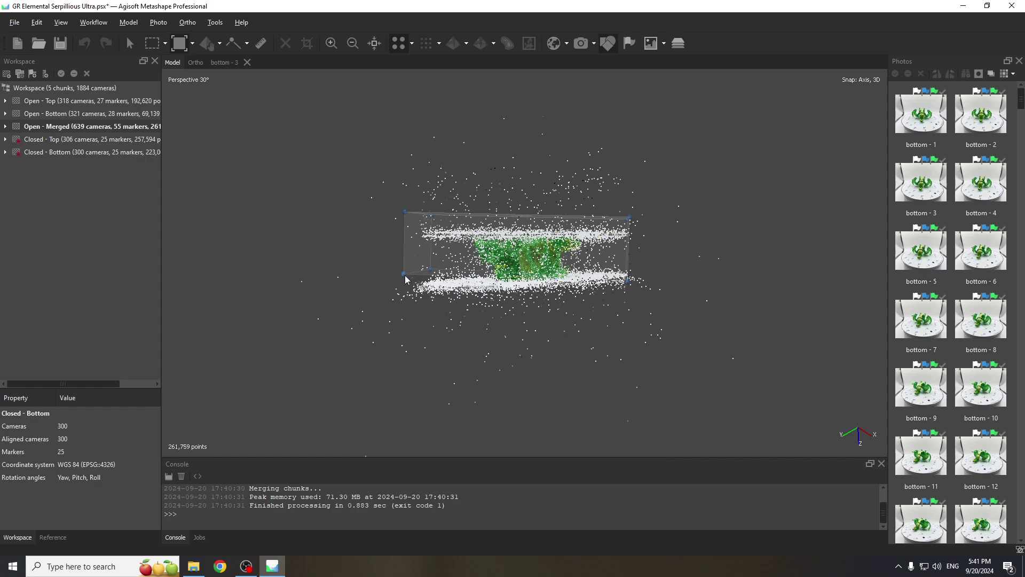
left_click_drag(404, 275, 581, 303)
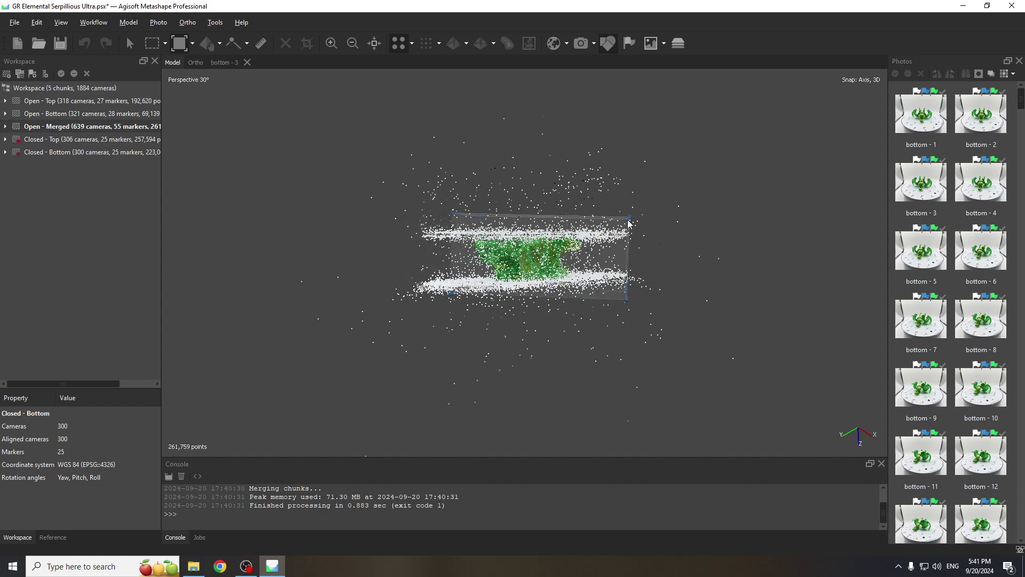
left_click_drag(629, 221, 599, 227)
left_click(129, 43)
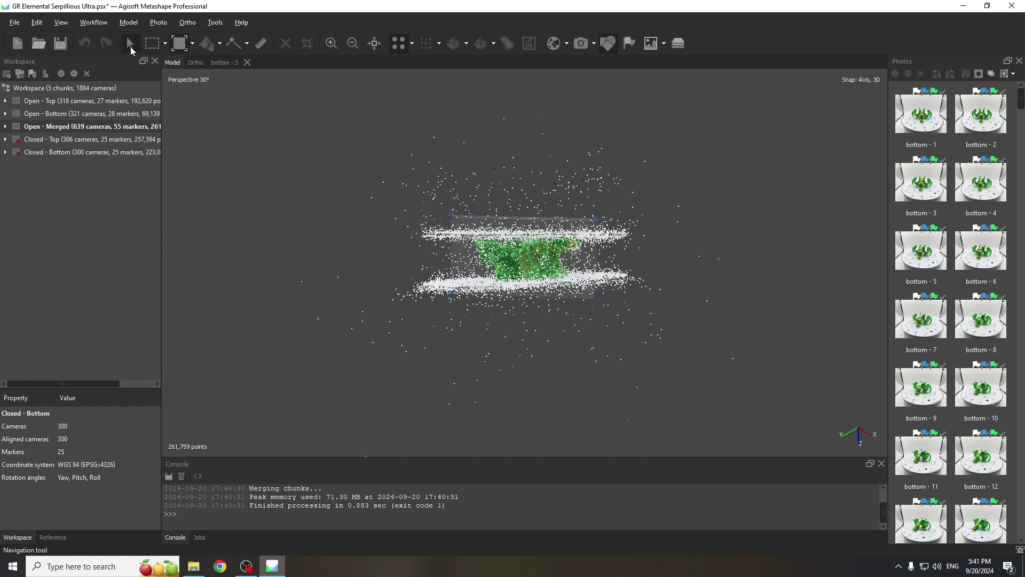
Step: Adjust the remaining sides of the reconstruction region so the whole figure, including its tail, fits inside with some margin
scroll(533, 283, "up", 3)
left_click_drag(533, 283, 395, 262)
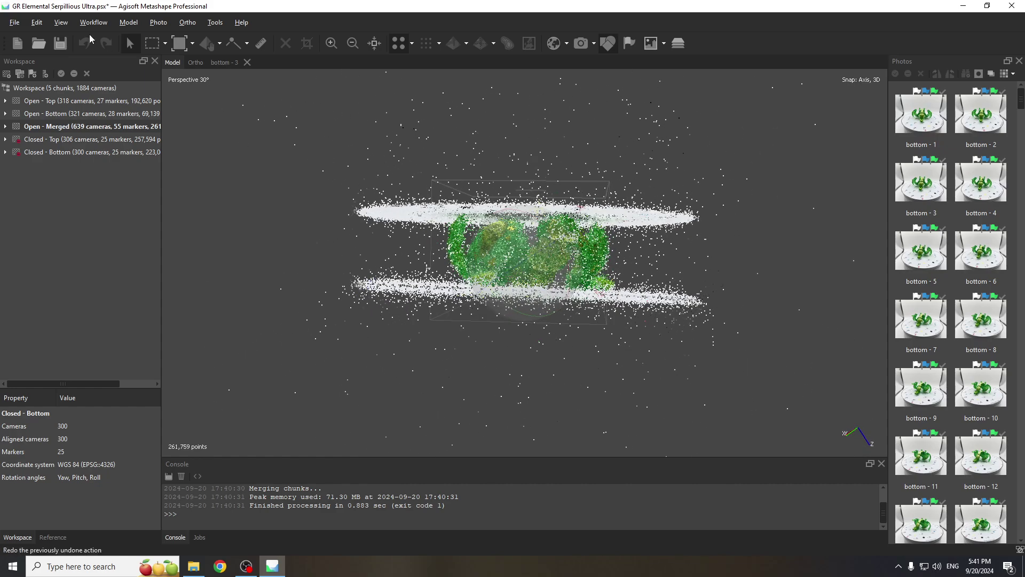
left_click(153, 44)
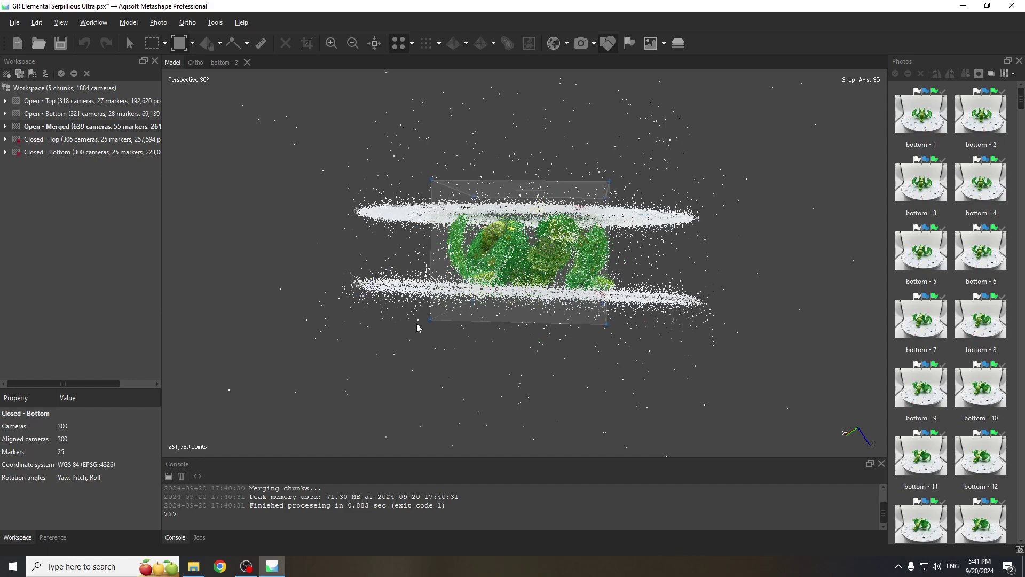
right_click_drag(432, 347, 494, 364)
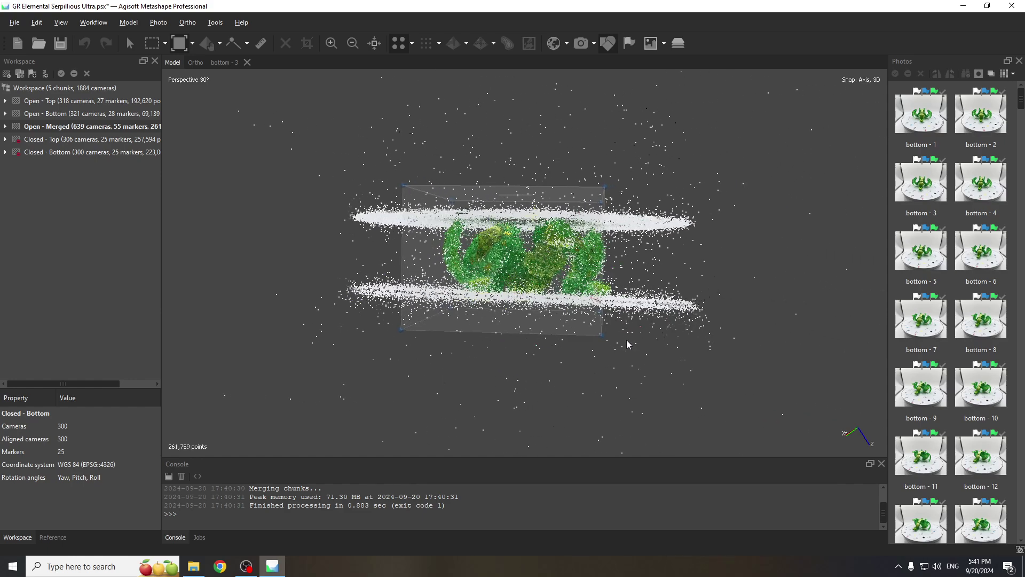
left_click_drag(603, 336, 654, 309)
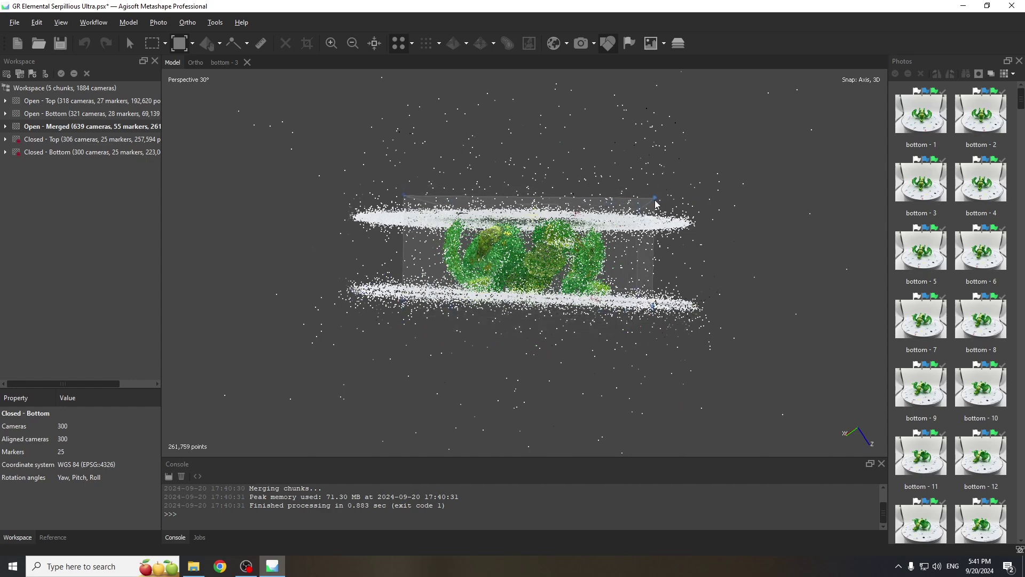
left_click_drag(663, 203, 609, 378)
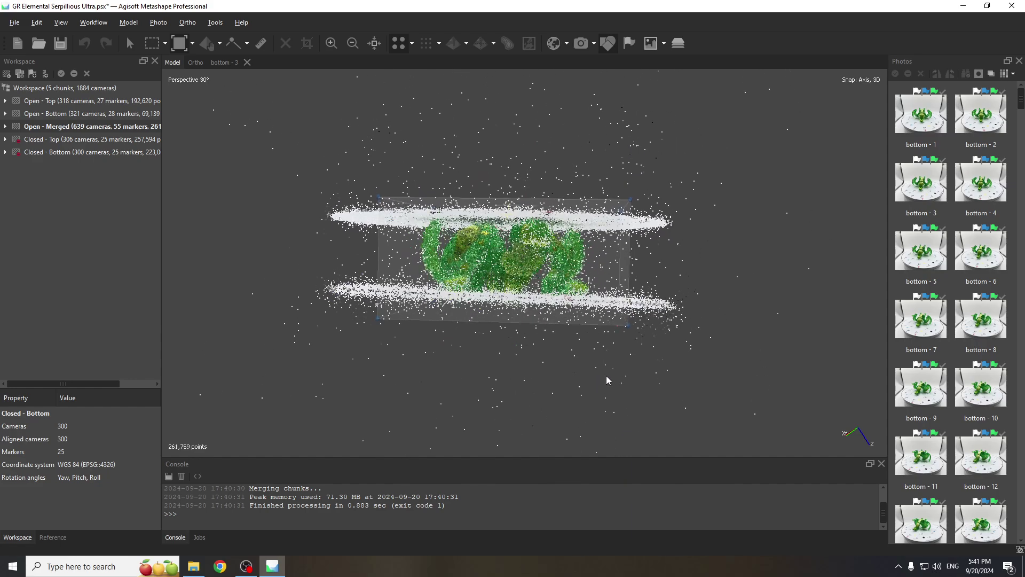
right_click_drag(609, 377, 776, 408)
left_click_drag(776, 408, 674, 405)
right_click(128, 41)
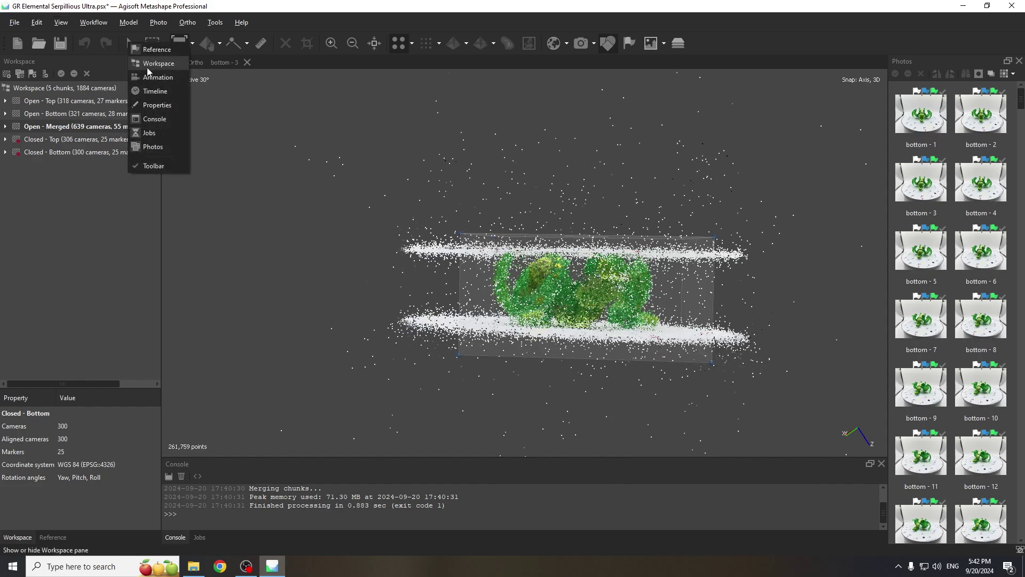
left_click_drag(390, 179, 187, 112)
Step: Set up a batch process and begin a Build Mesh job that uses depth maps as source data
left_click(94, 22)
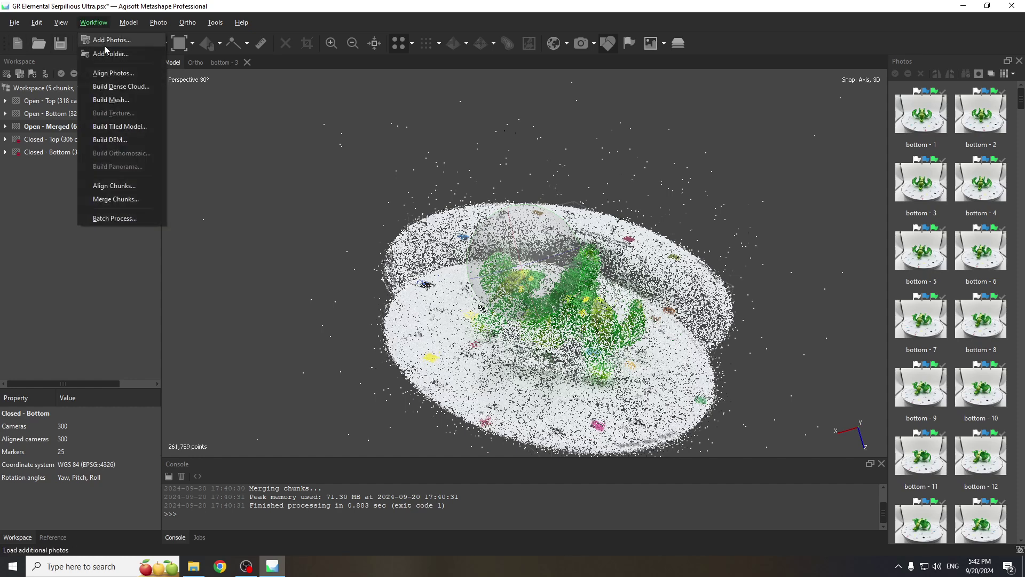
left_click(113, 218)
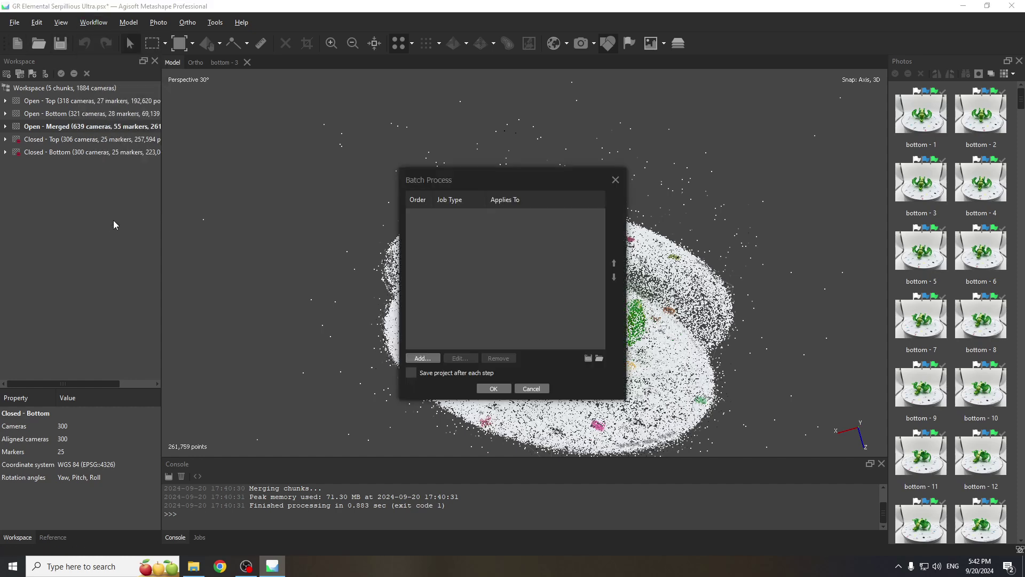
left_click(423, 358)
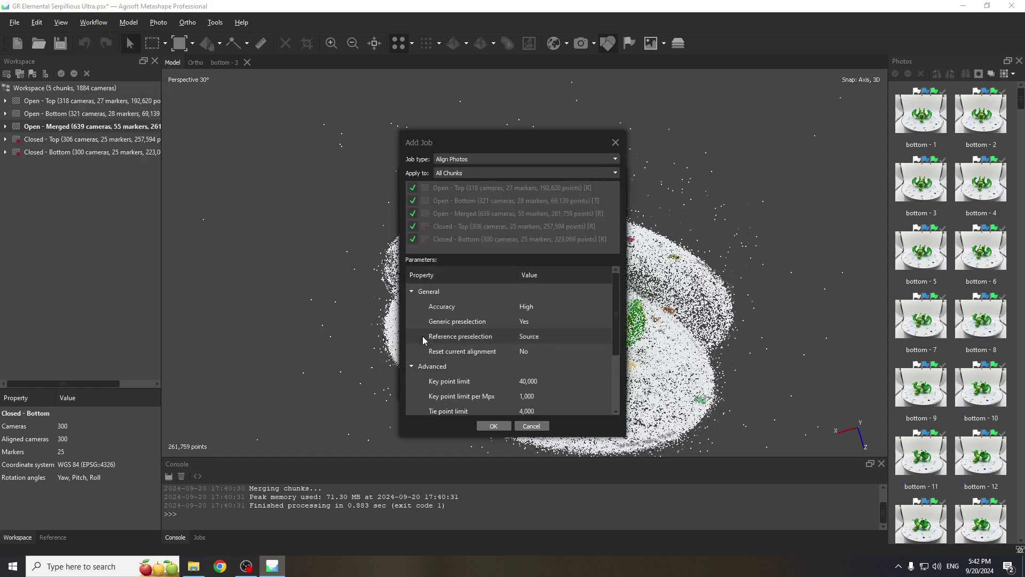
left_click(472, 159)
left_click(461, 213)
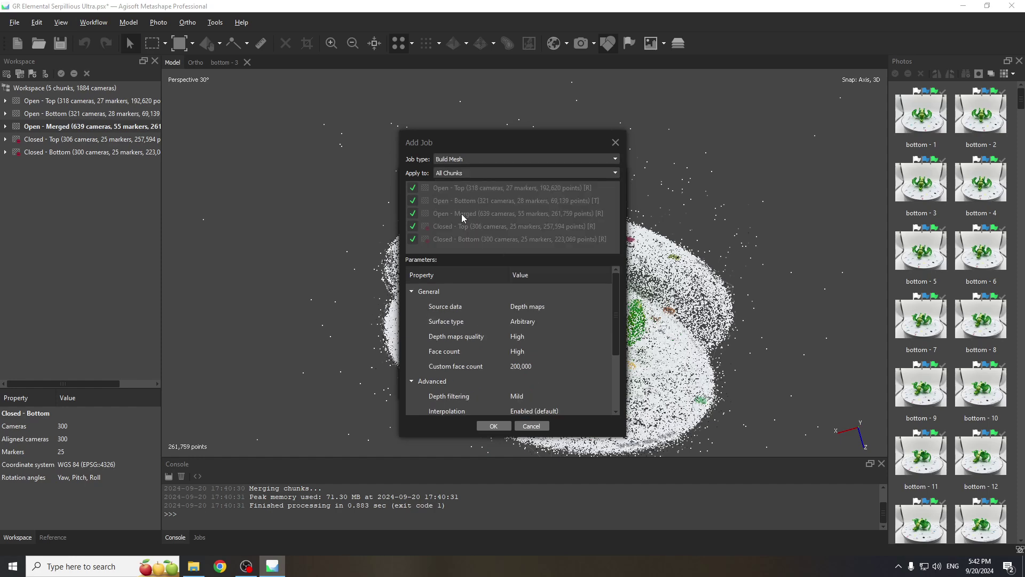
scroll(459, 361, "down", 3)
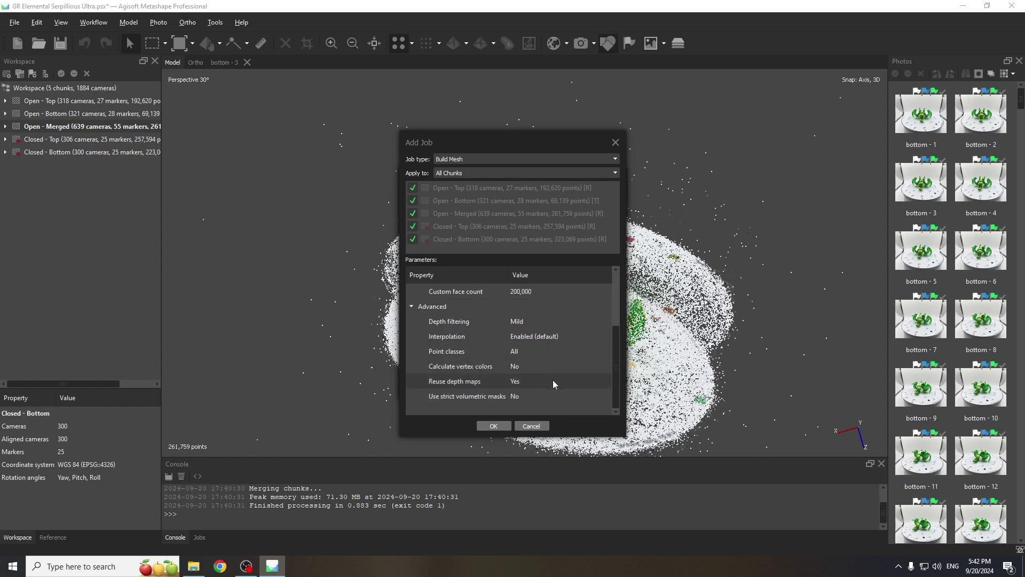
scroll(511, 379, "up", 2)
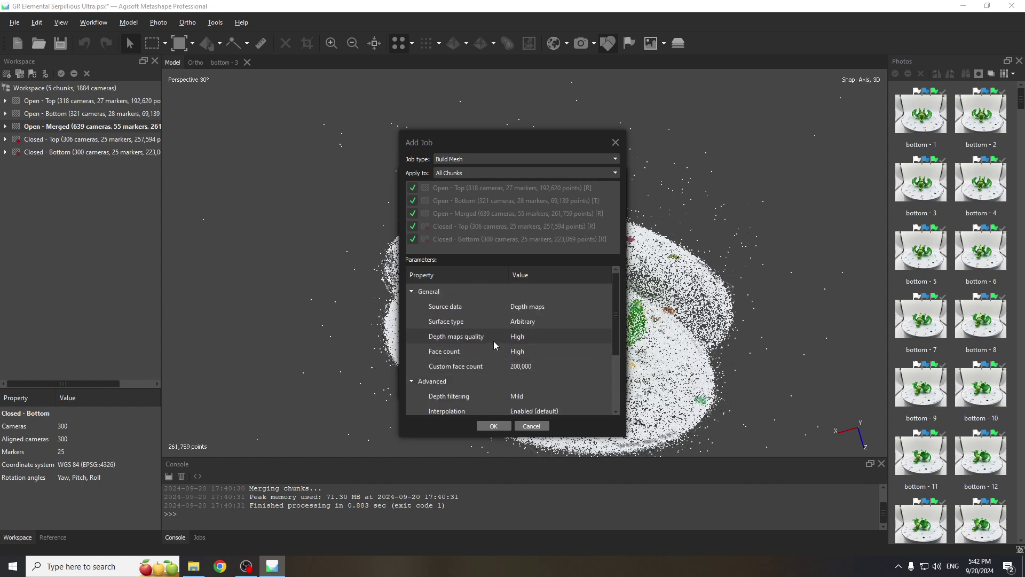
Step: Choose High for the mesh job's face count and depth maps quality, check the advanced options, and add the job to the batch
left_click(532, 347)
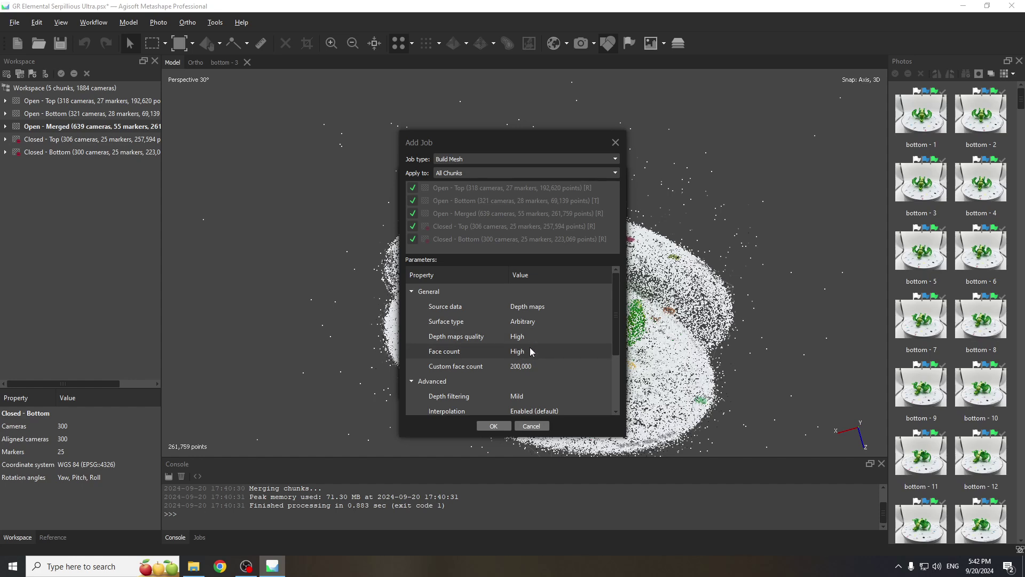
left_click(537, 350)
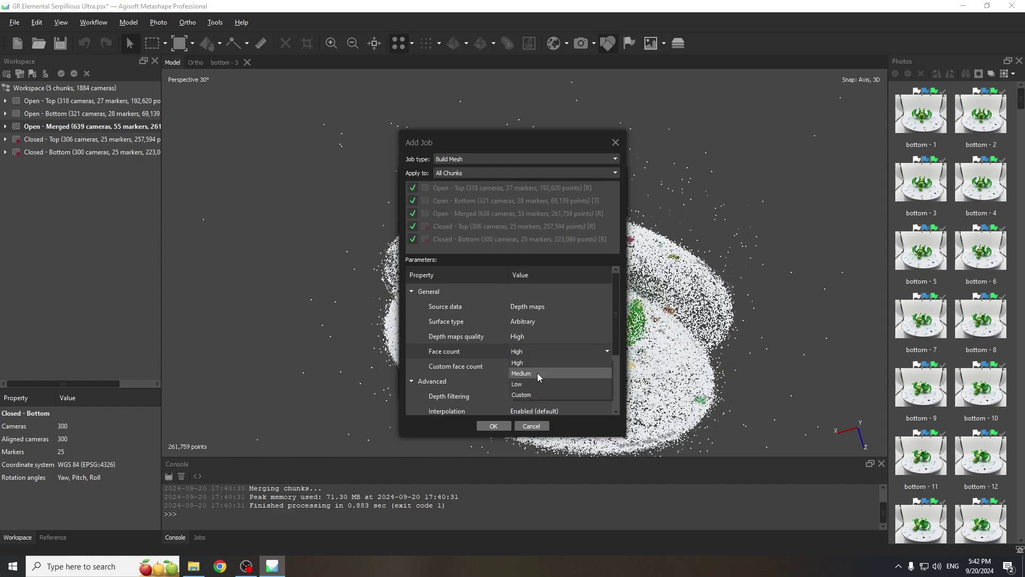
left_click(533, 361)
left_click(529, 335)
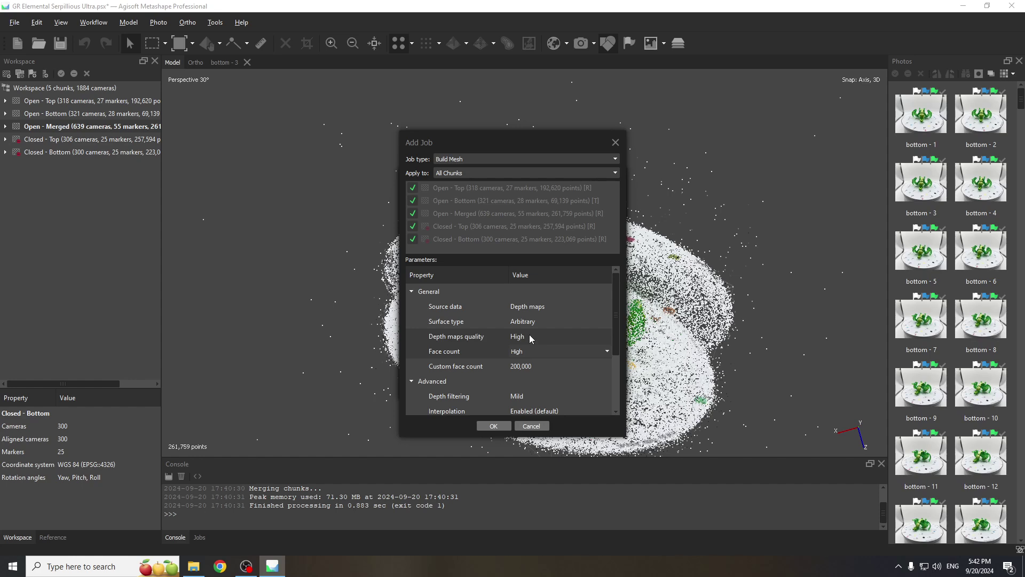
left_click(531, 337)
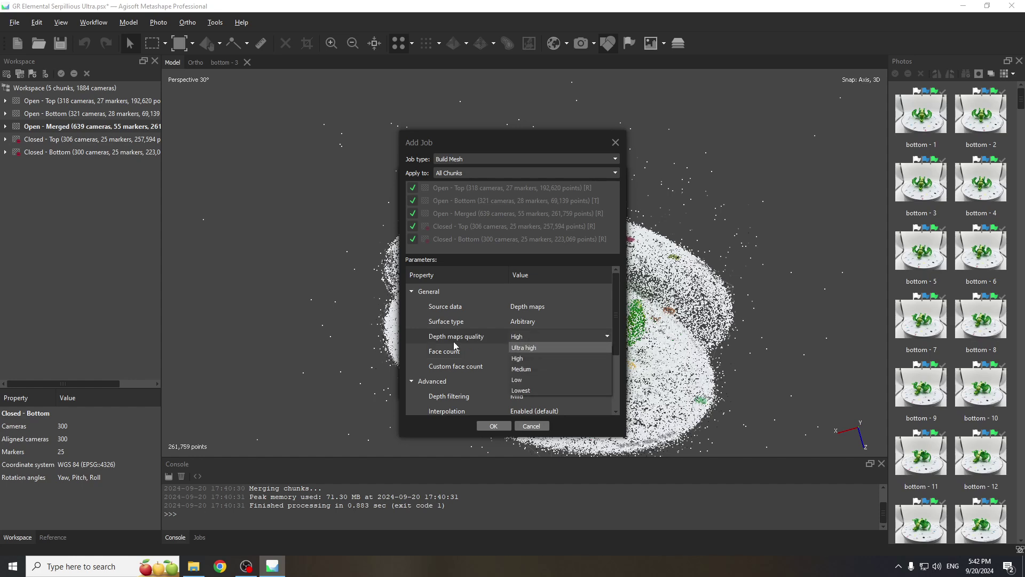
left_click(528, 357)
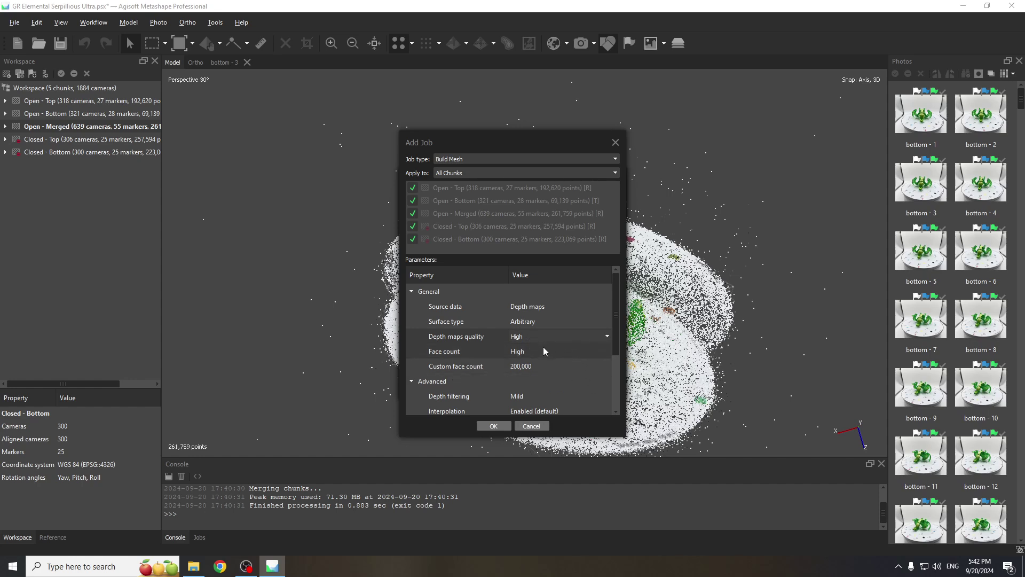
scroll(558, 347, "down", 1)
scroll(567, 348, "up", 1)
scroll(610, 329, "down", 1)
scroll(608, 312, "up", 1)
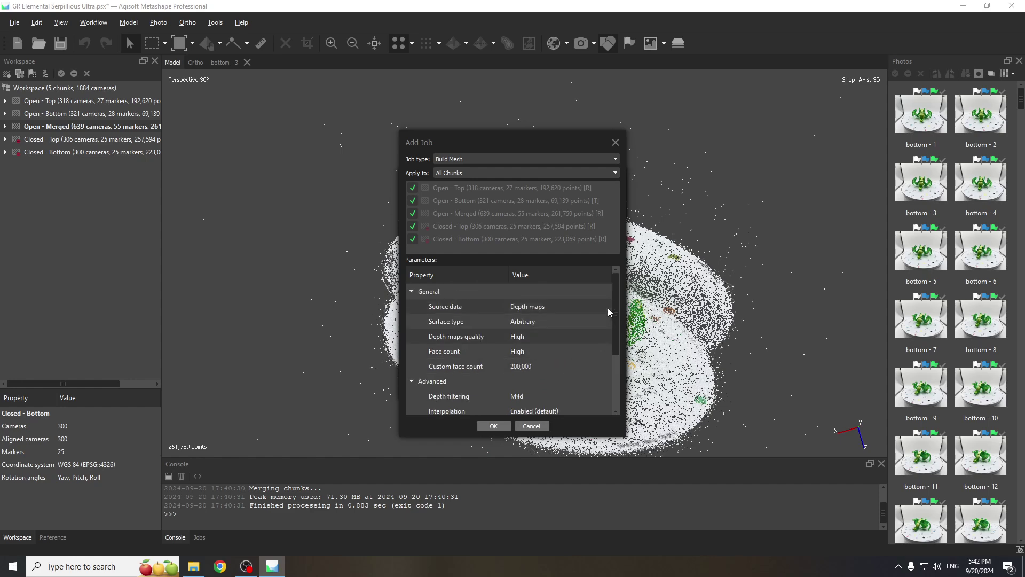
scroll(502, 382, "down", 1)
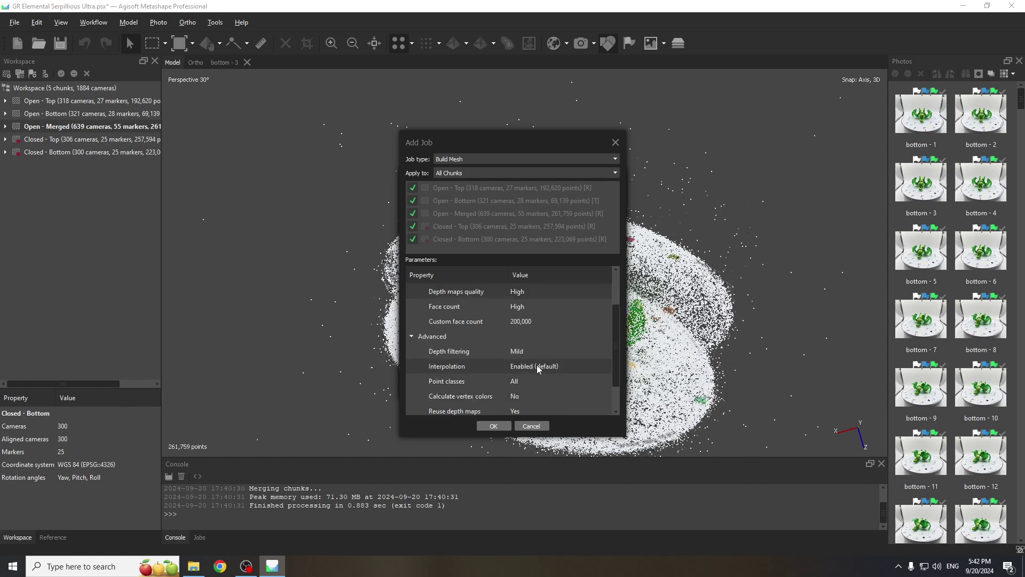
scroll(521, 361, "down", 1)
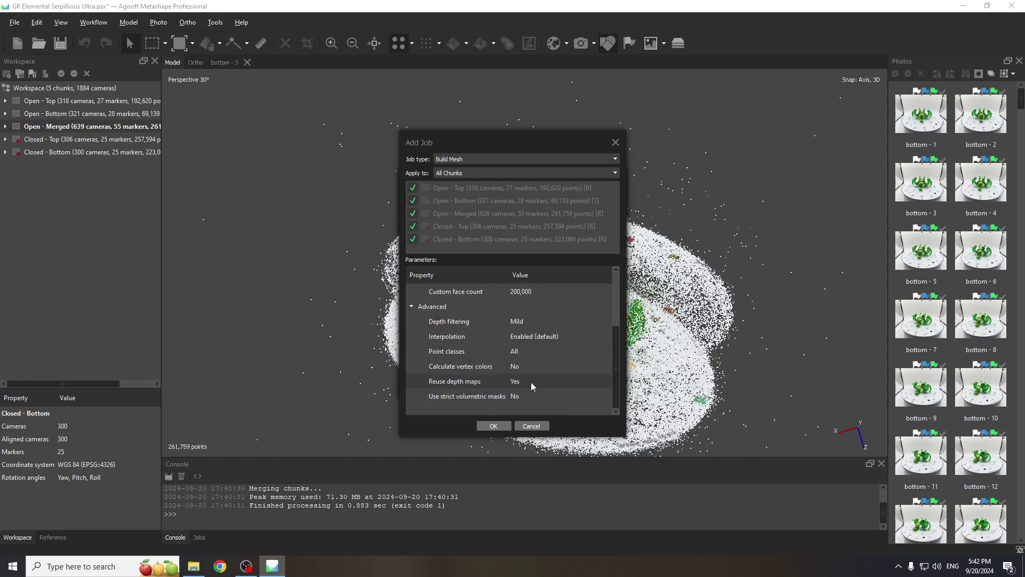
left_click(494, 426)
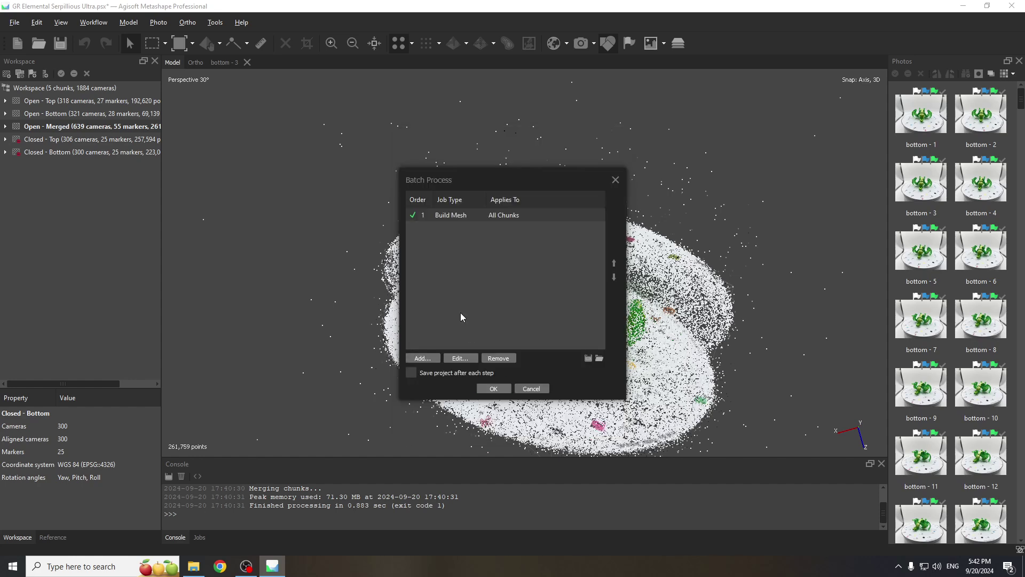
Step: Edit the Build Mesh job so it applies to a selection containing only the Open - Merged chunk
left_click(423, 358)
left_click(531, 426)
left_click(466, 358)
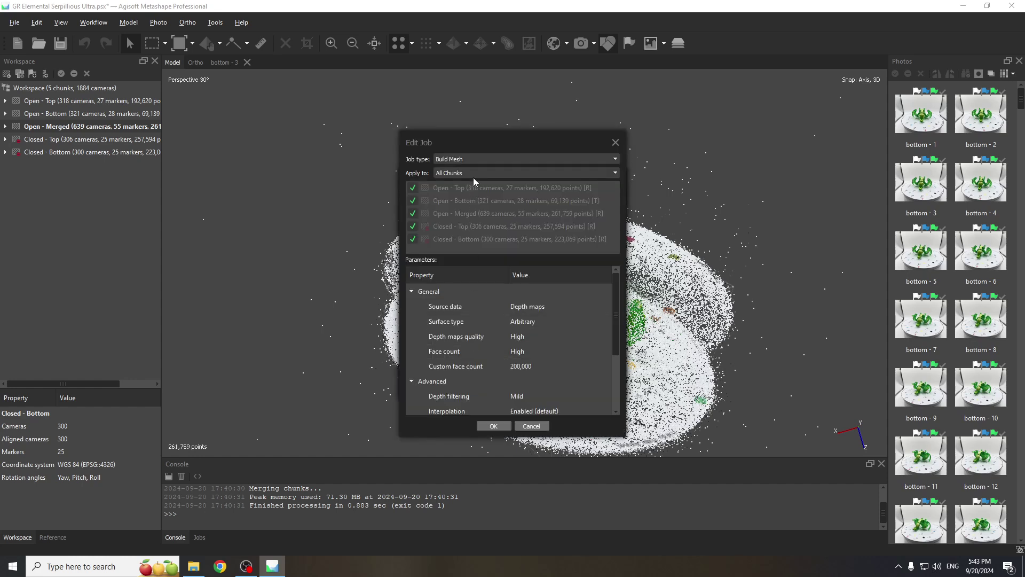
left_click(470, 173)
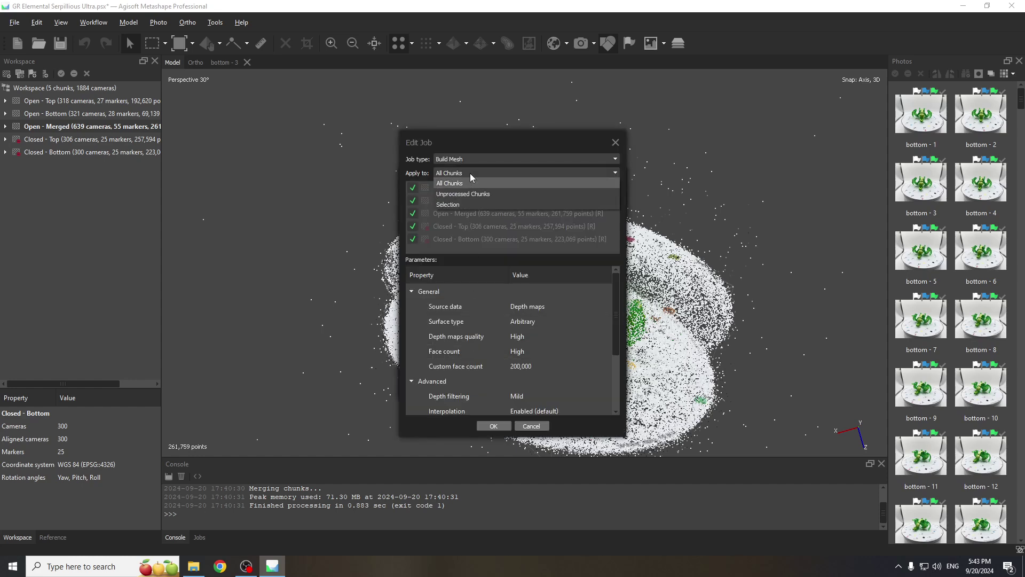
left_click(461, 204)
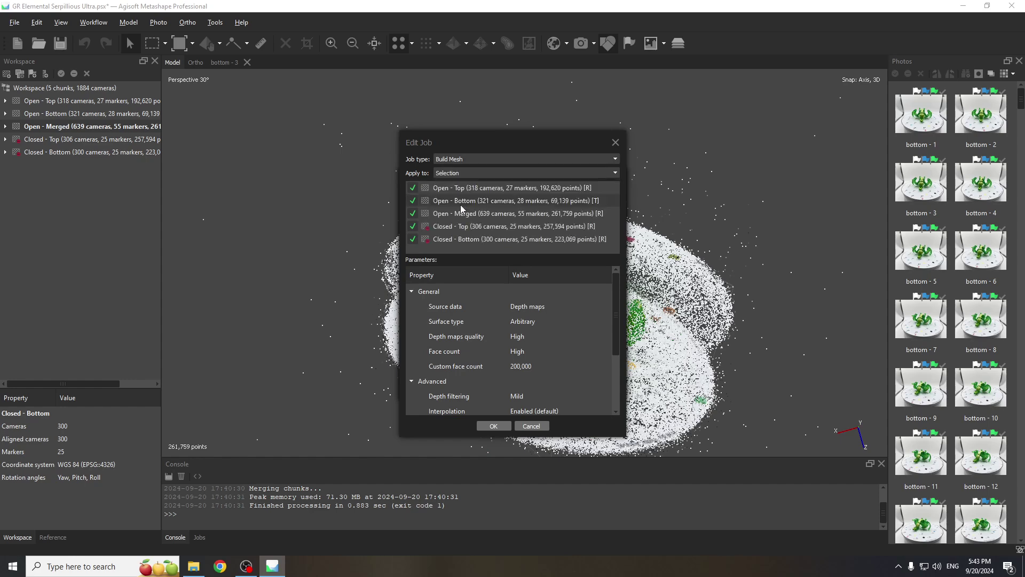
left_click(413, 188)
left_click(413, 201)
left_click(413, 227)
left_click(413, 239)
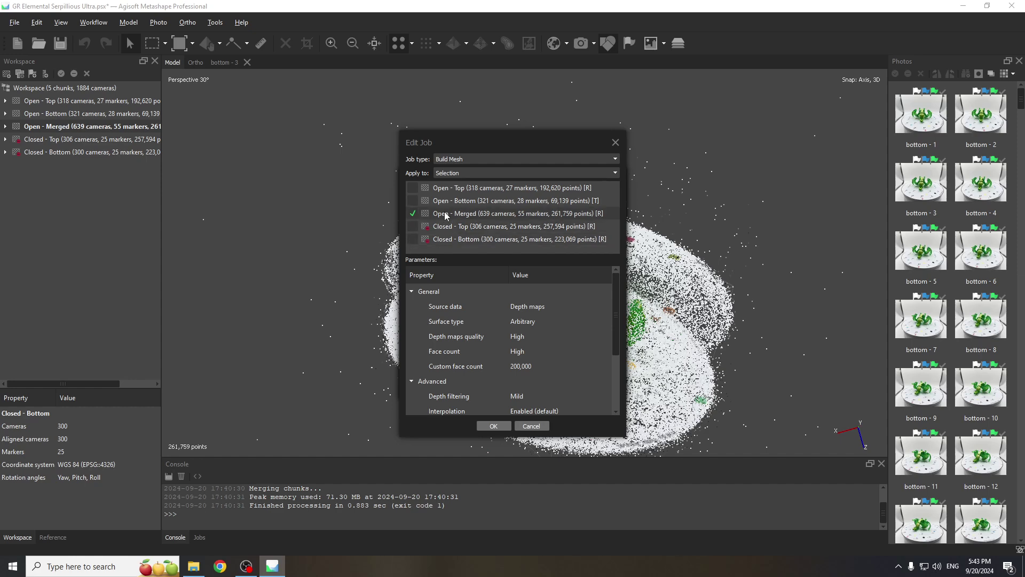
left_click(493, 426)
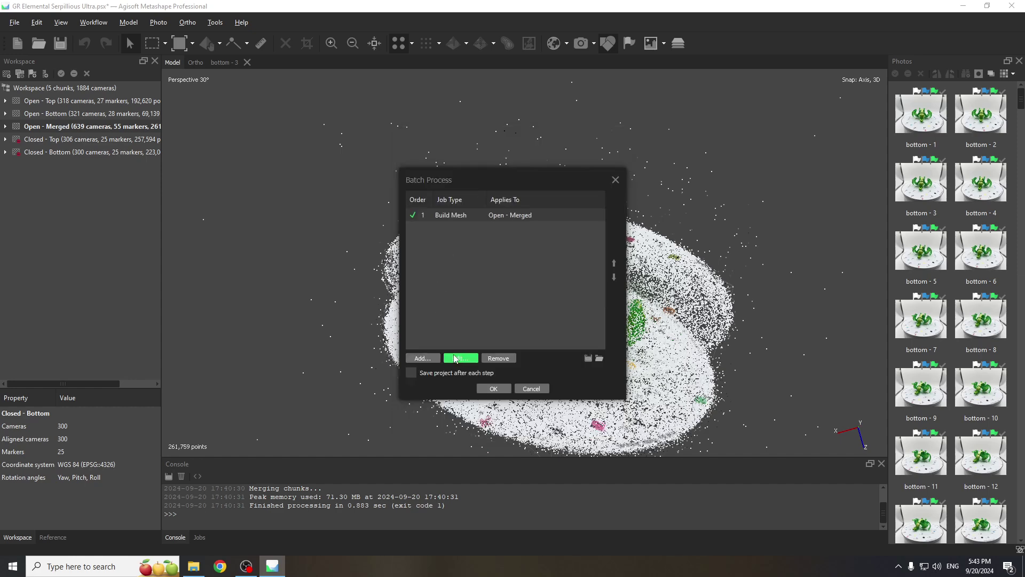
Step: Start a Build Texture job in the batch and restrict it to the Open - Merged chunk
left_click(421, 358)
left_click(483, 160)
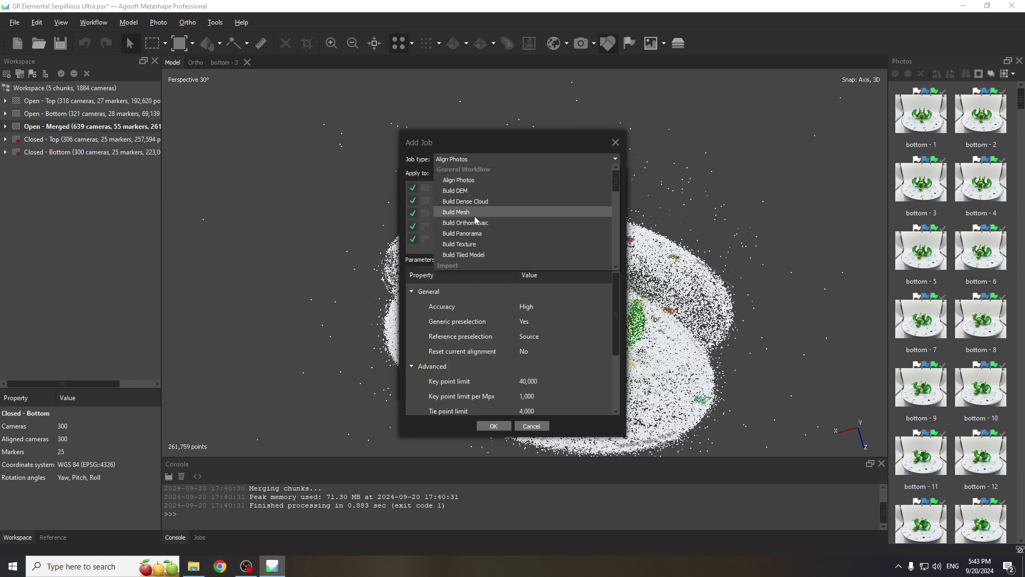
left_click(468, 244)
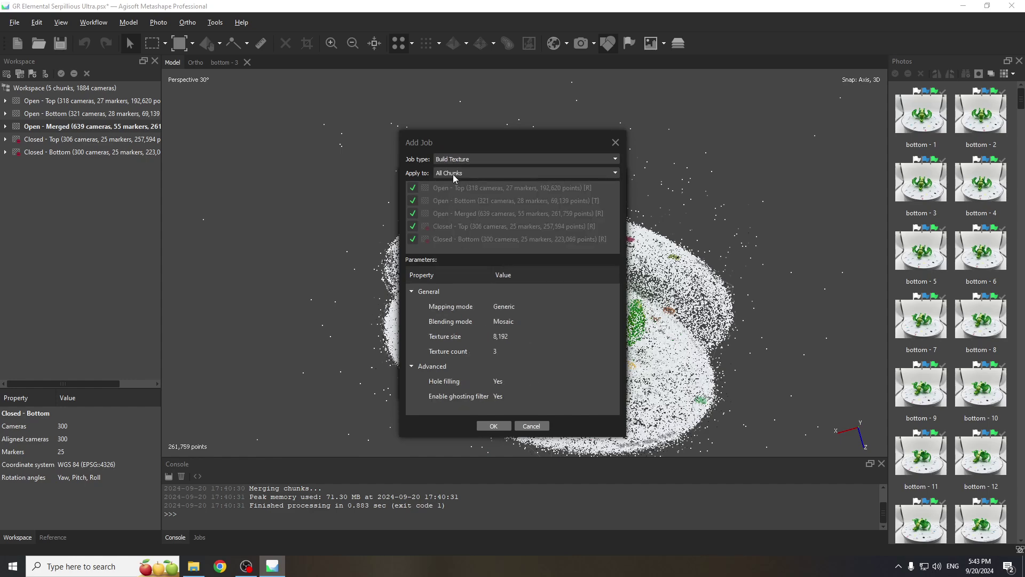
left_click(455, 175)
left_click(454, 195)
left_click(412, 188)
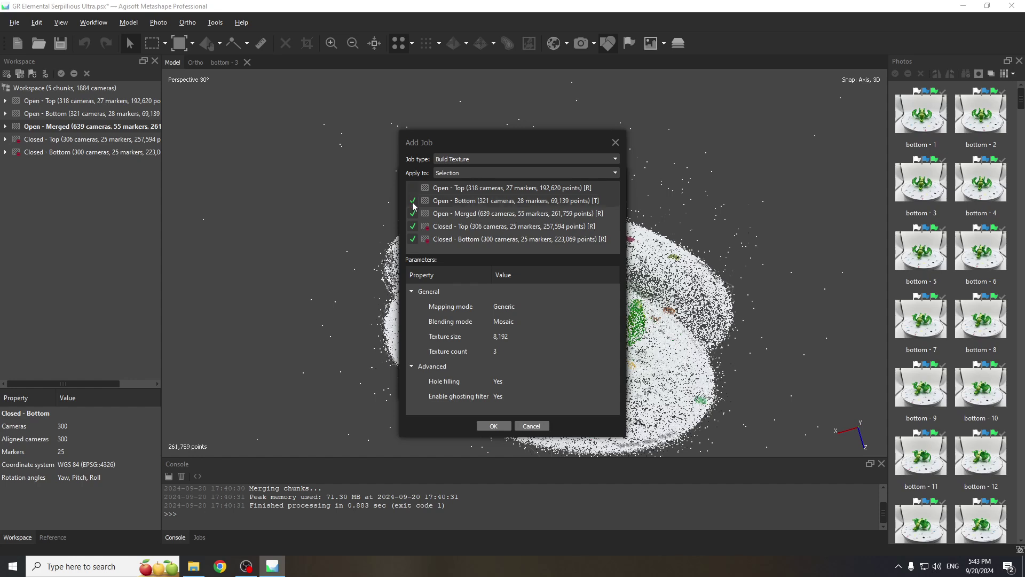
left_click(413, 200)
left_click(413, 227)
left_click(413, 240)
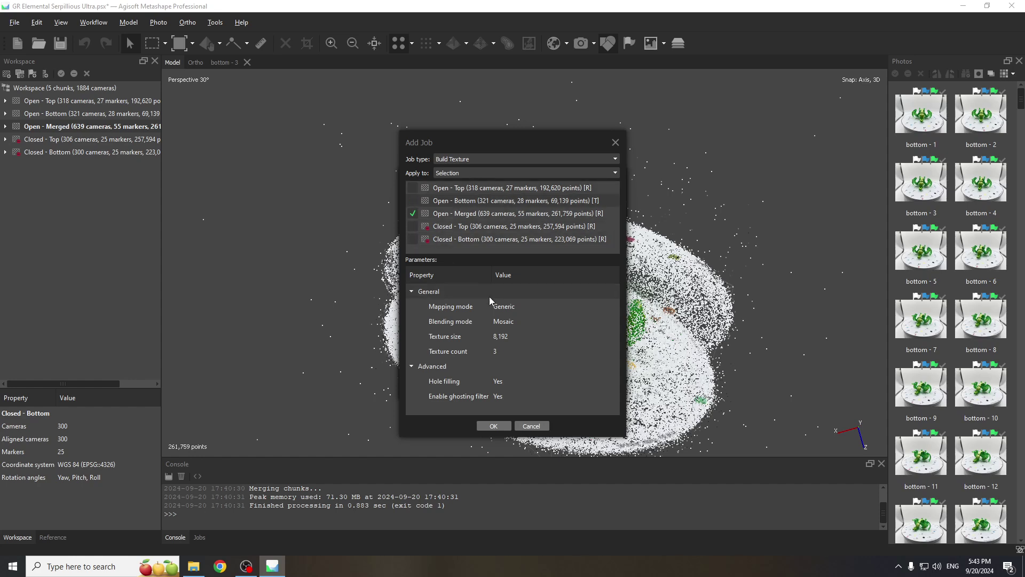
Step: Set the texture count to 1 and add the Build Texture job to the batch
double_click(496, 352)
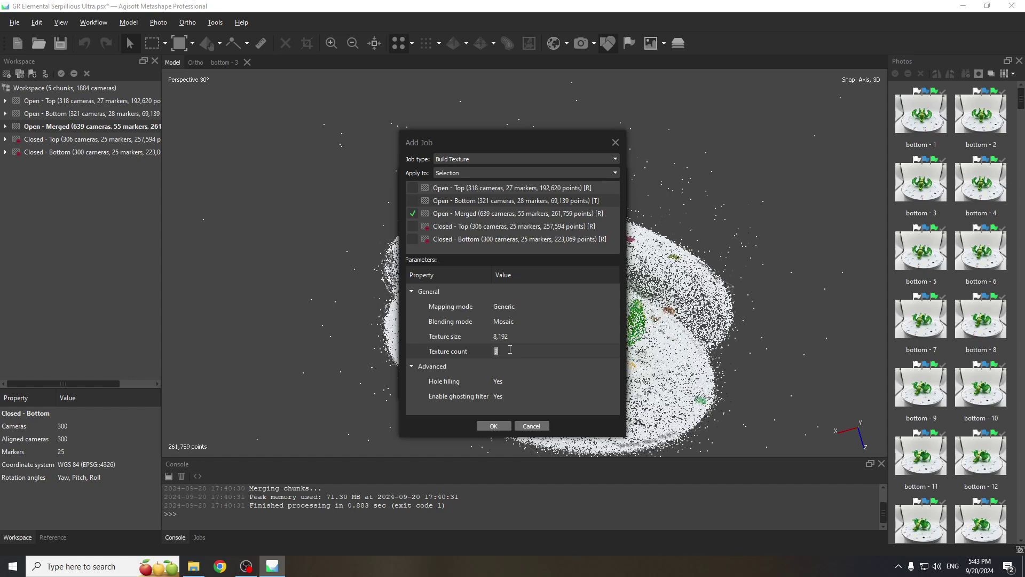
type("1")
left_click(492, 426)
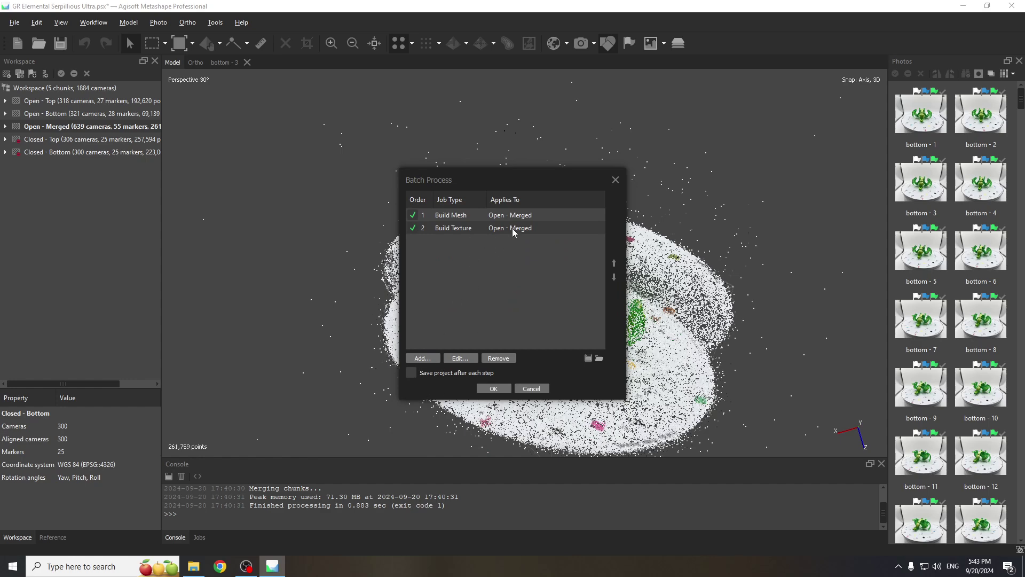
Step: Recheck the texture job's texture size without changing it, and run the batch with the project saved after each step
left_click(461, 358)
double_click(501, 337)
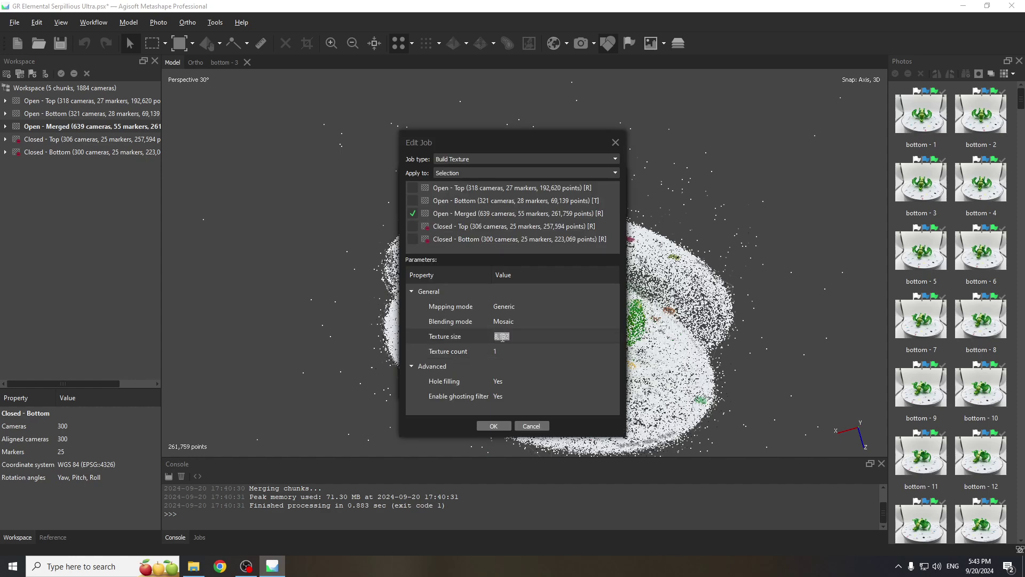
left_click(529, 426)
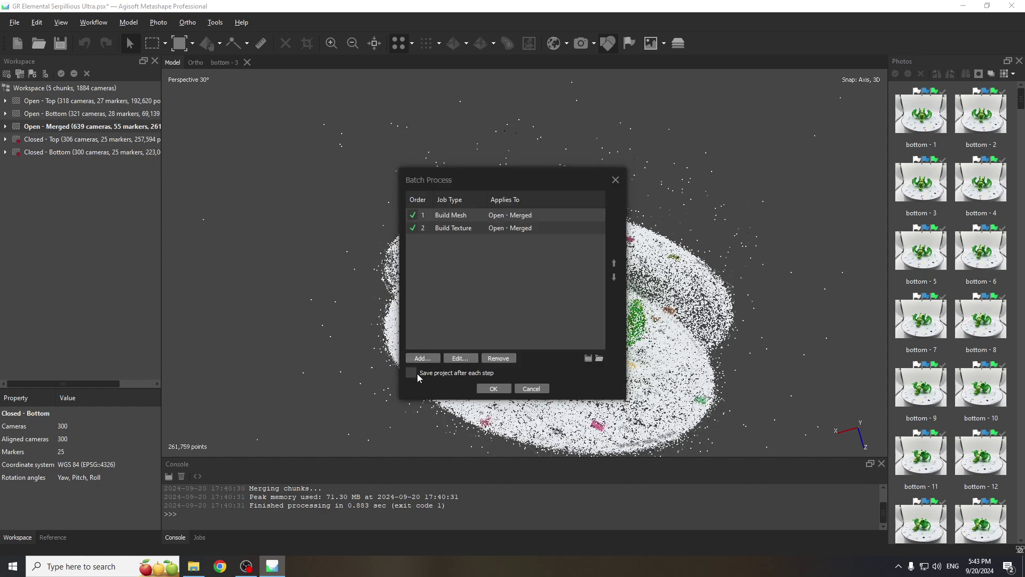
left_click(494, 389)
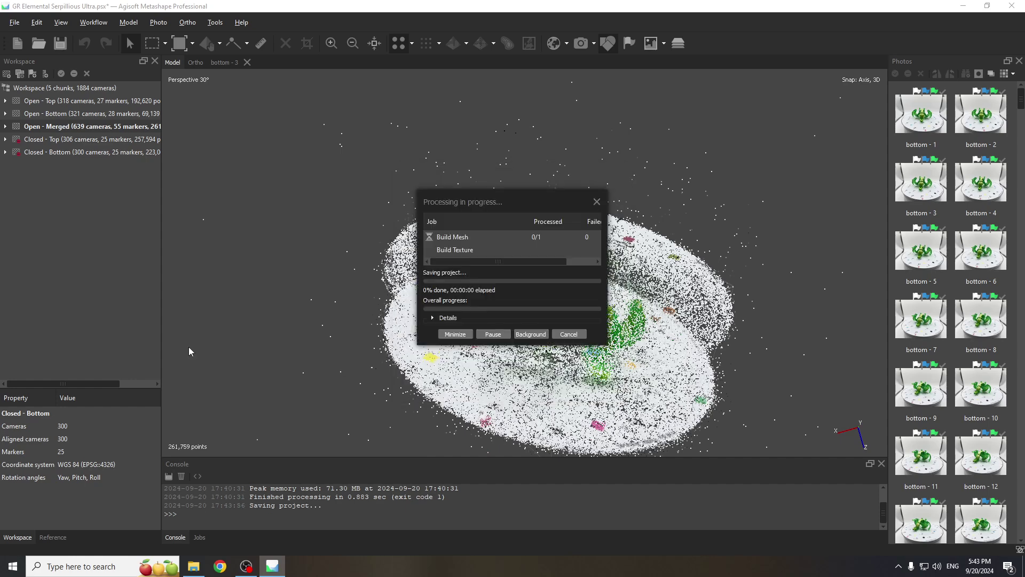